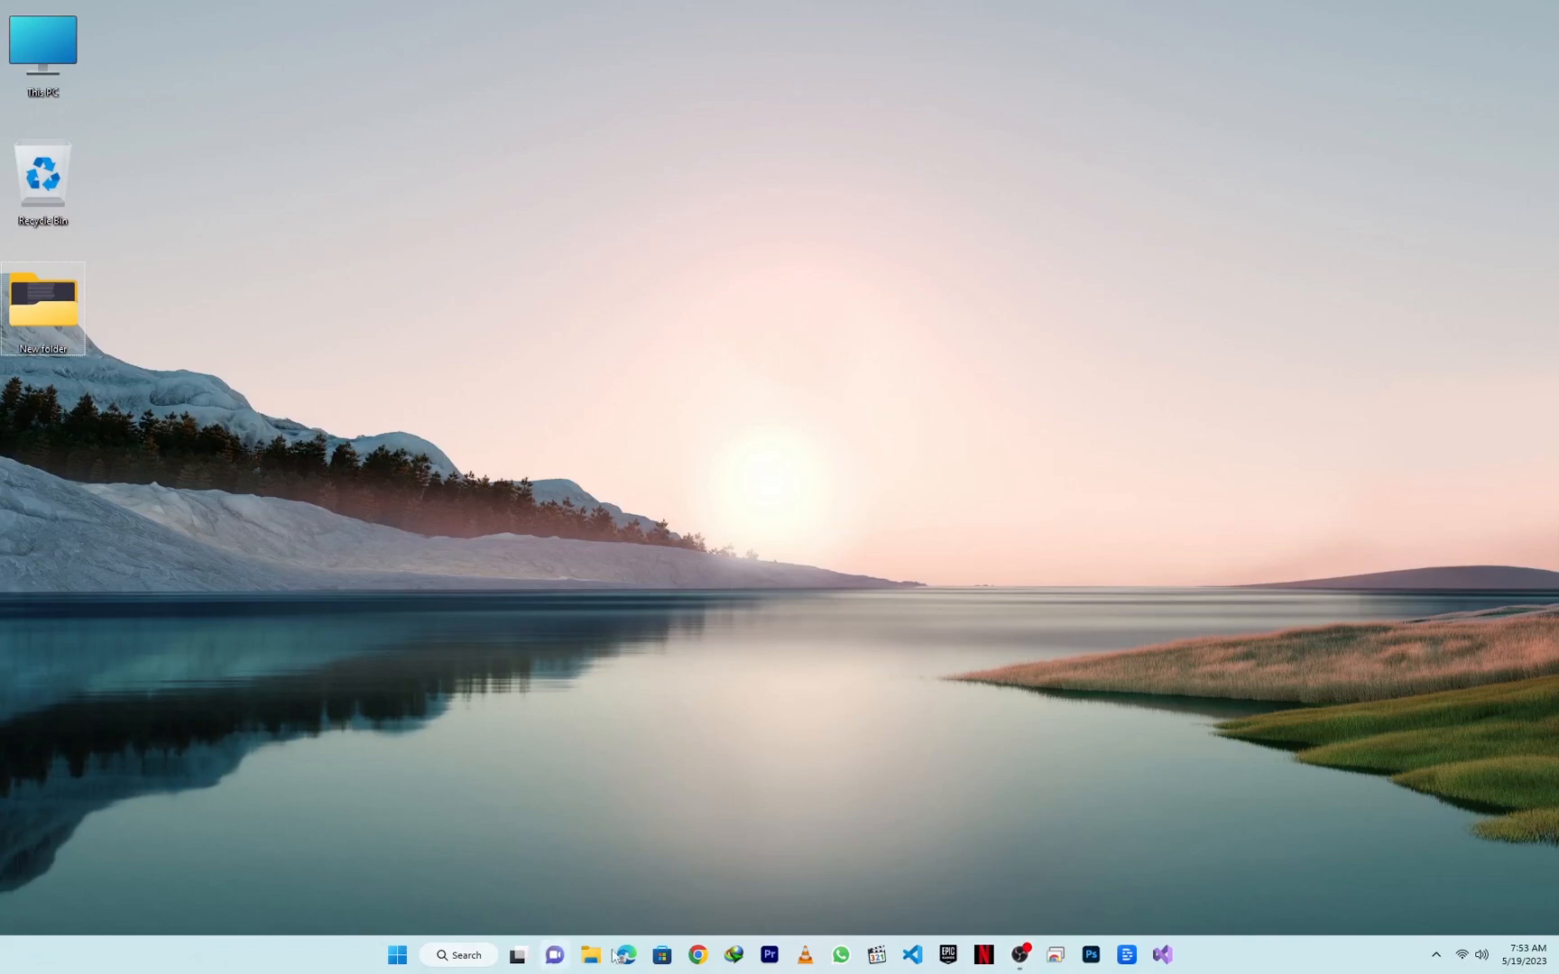
Step: Open the Edge browser and search the web for handbrake
click(627, 955)
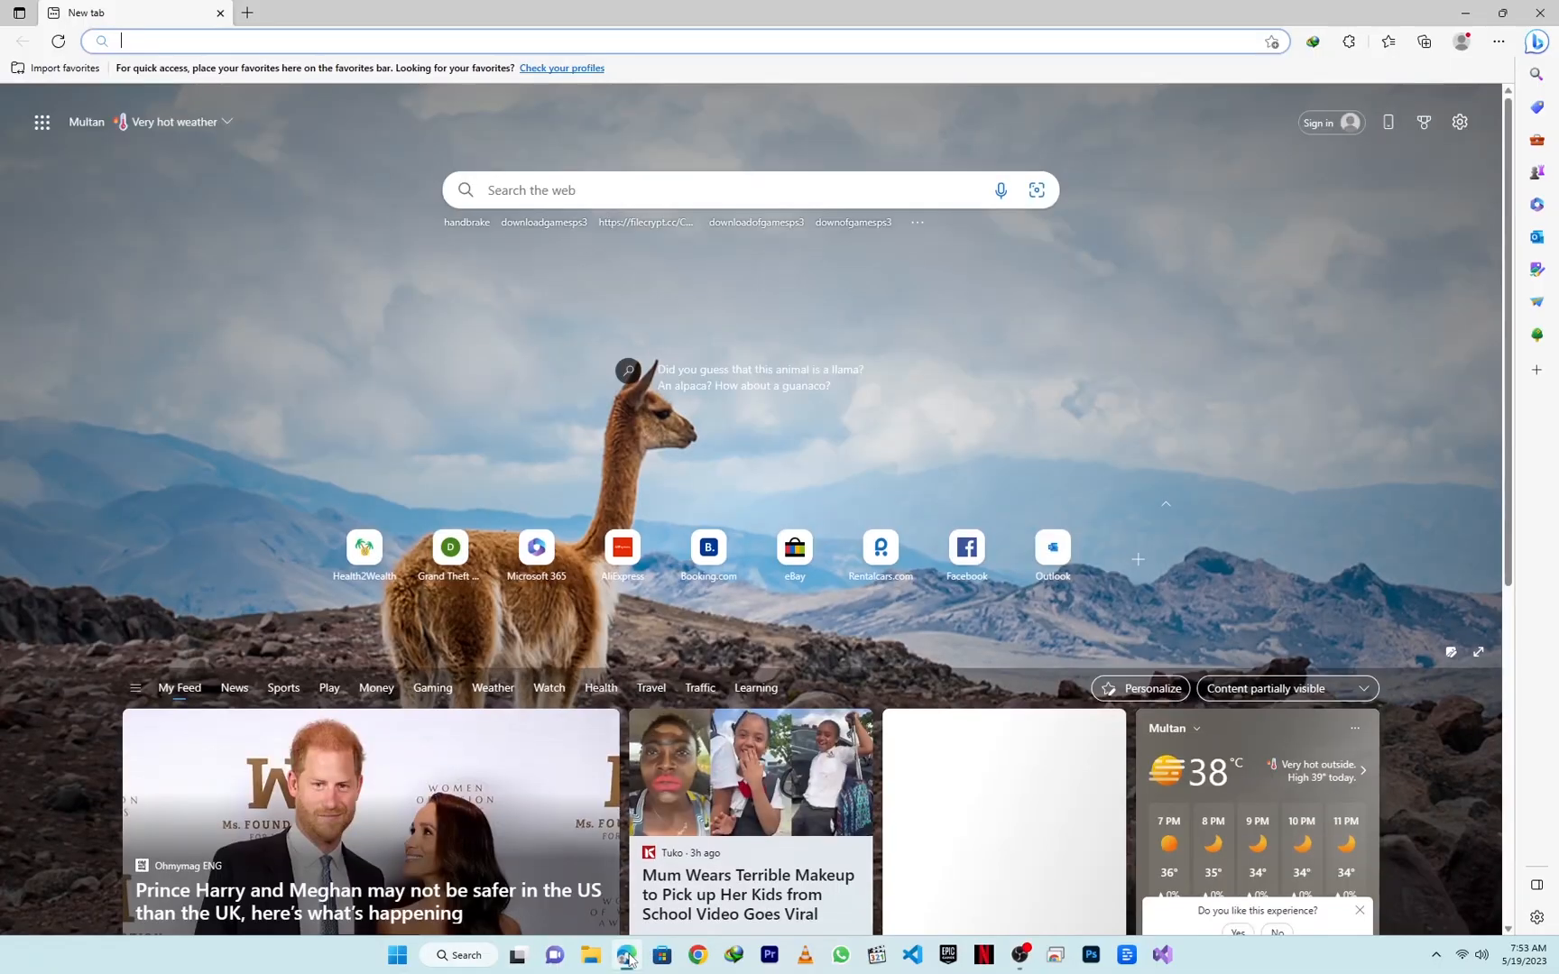
click(292, 45)
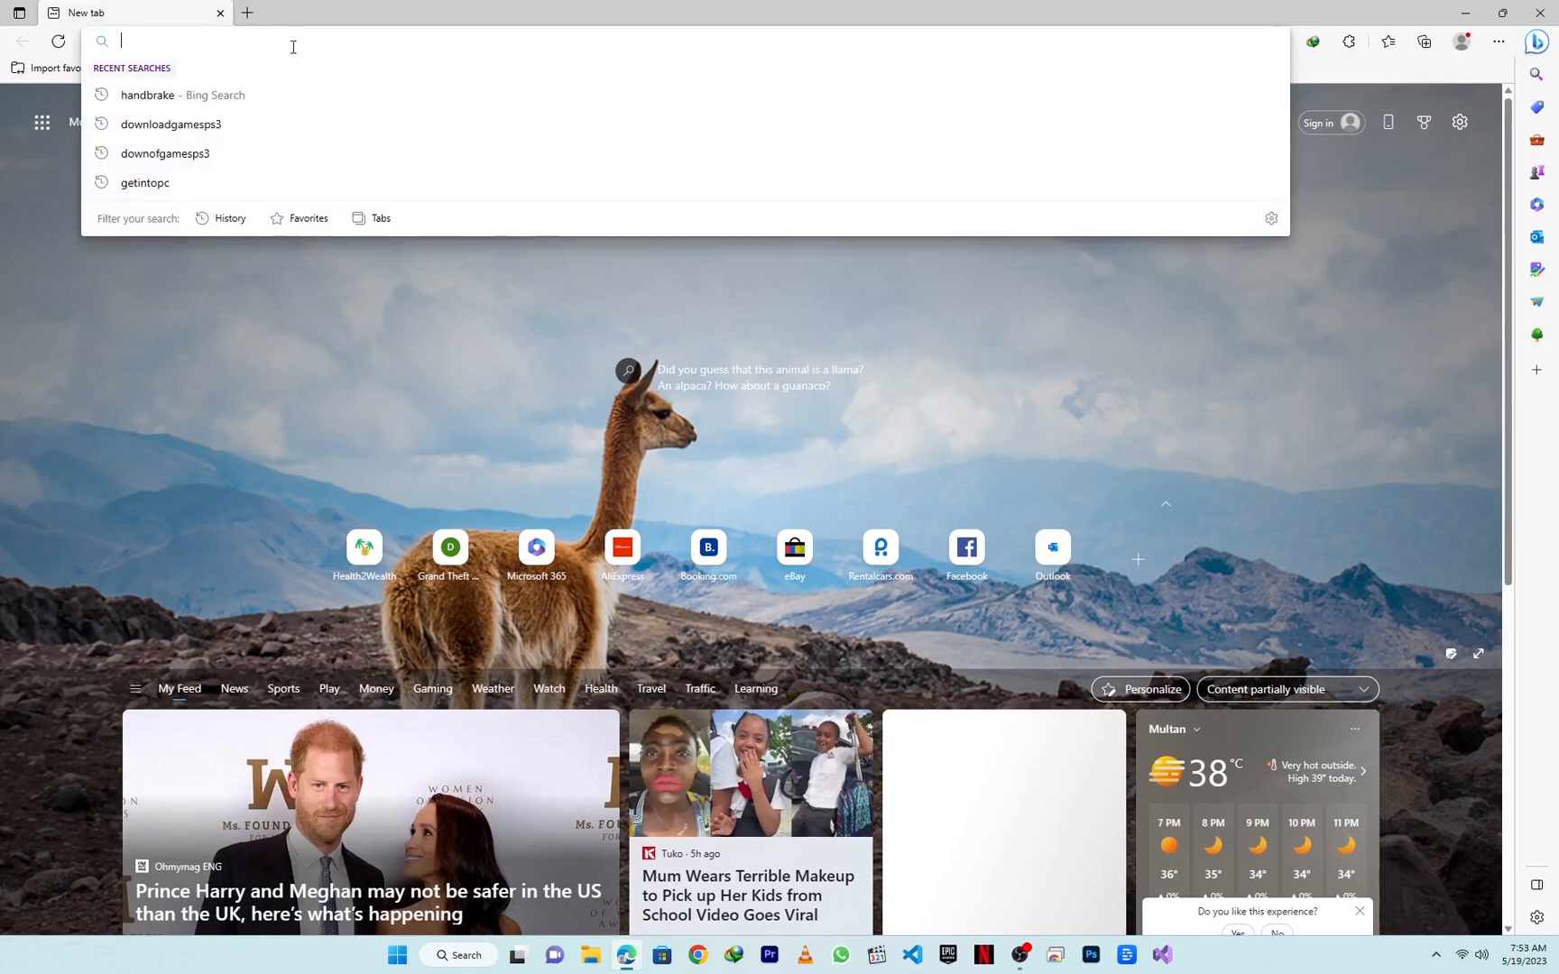
text(handbrake)
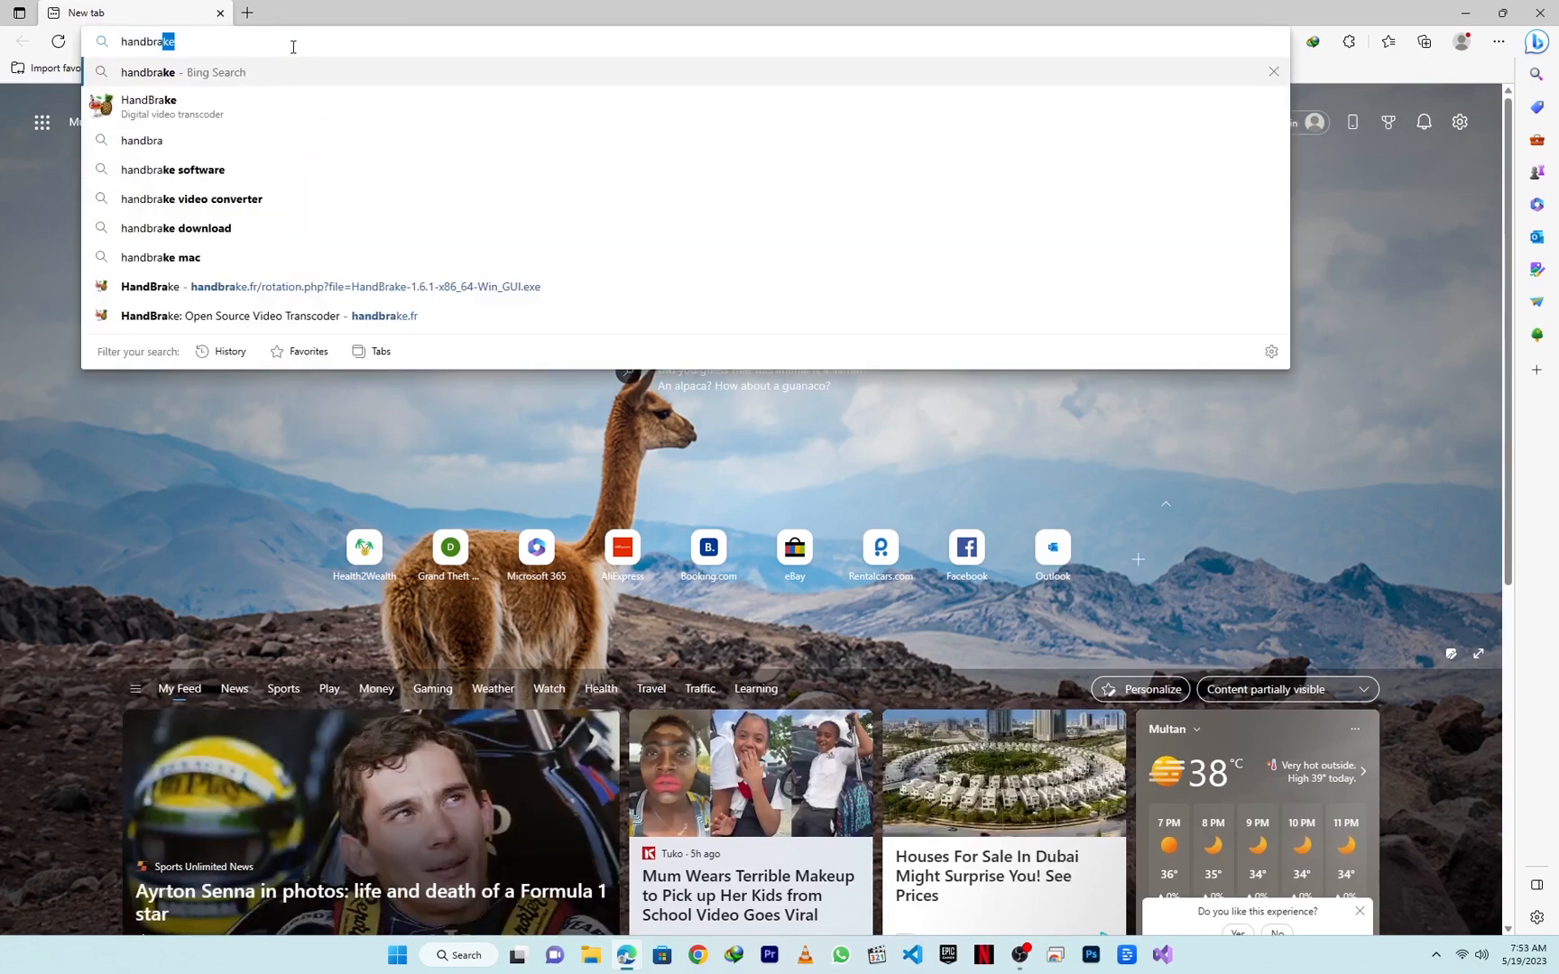
key(Return)
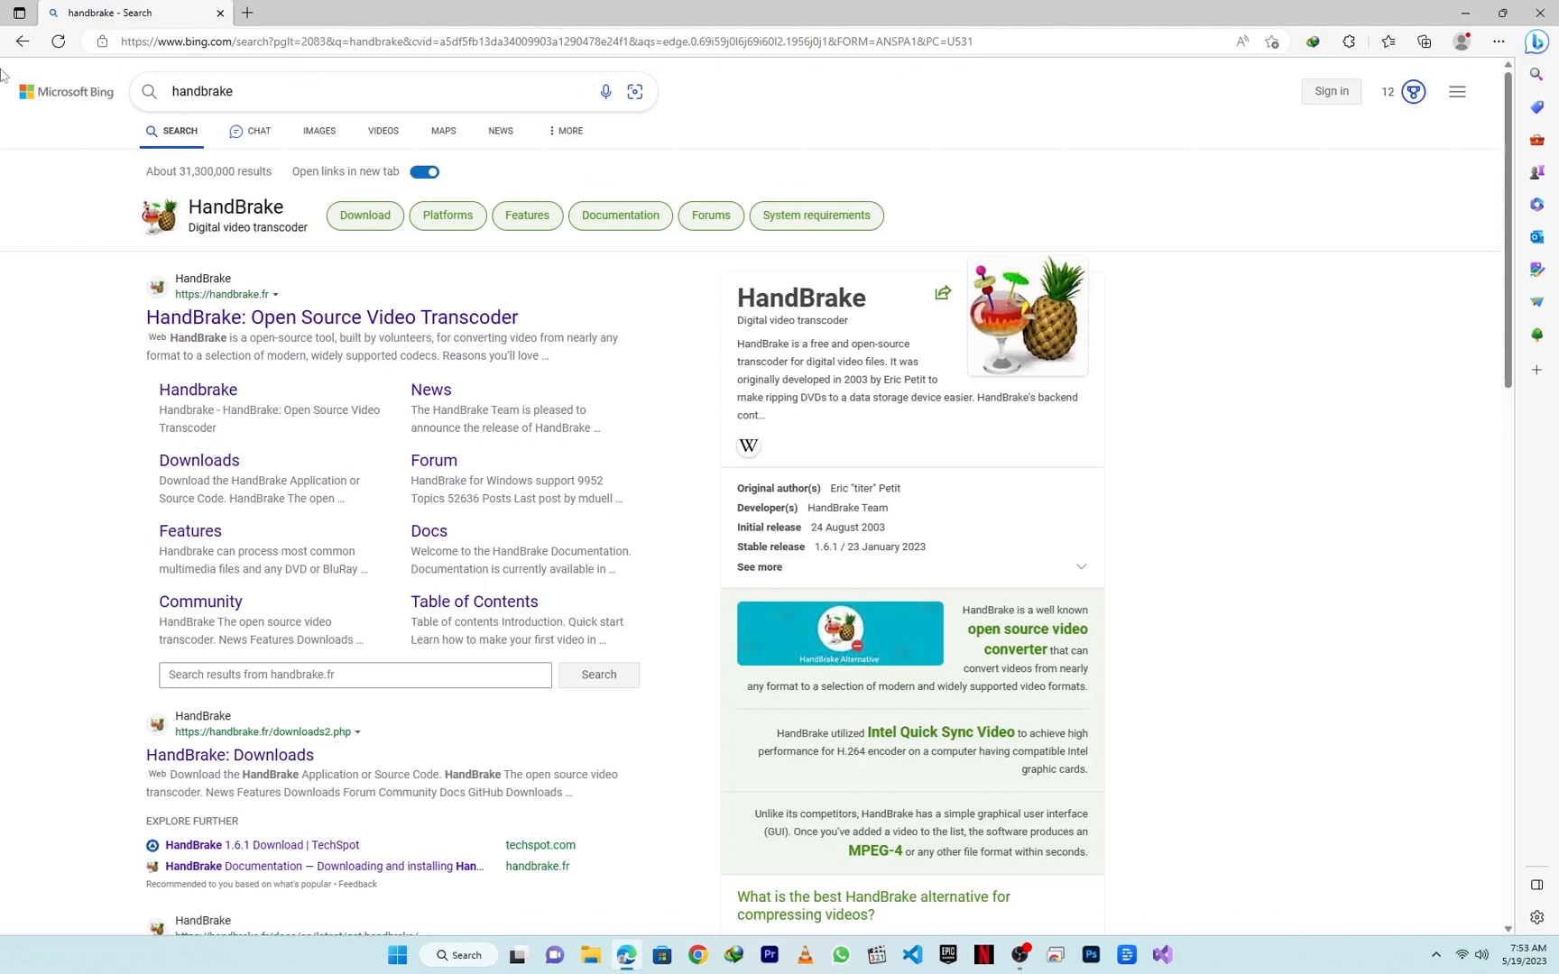
Step: Open the official HandBrake website and download HandBrake 1.6.1 for Windows
click(339, 320)
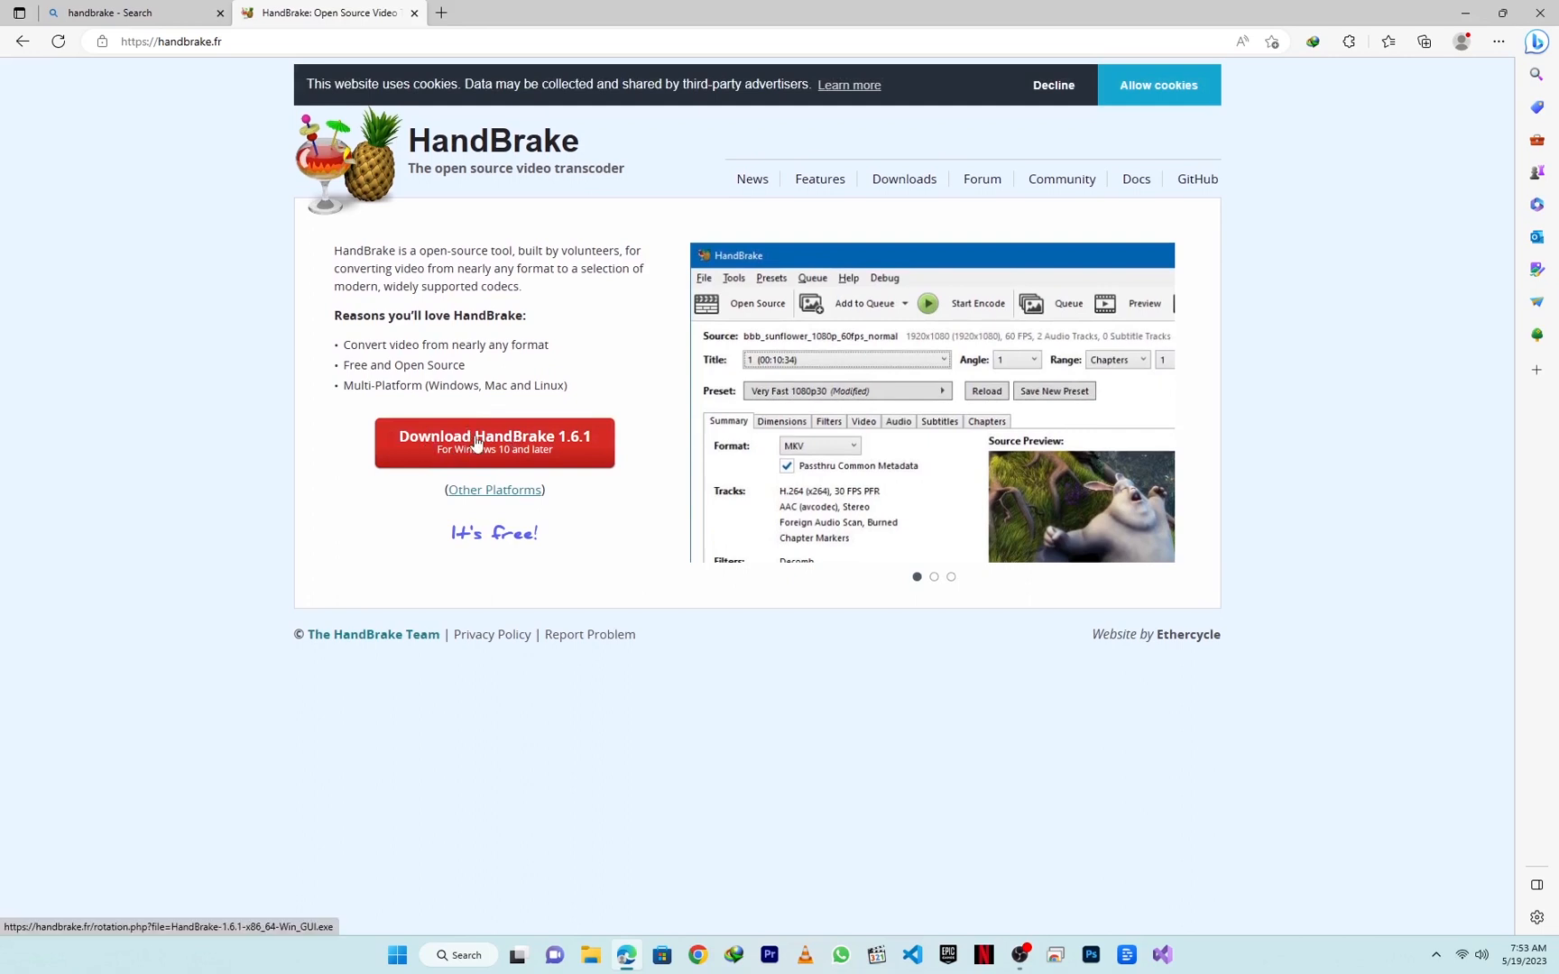
click(539, 460)
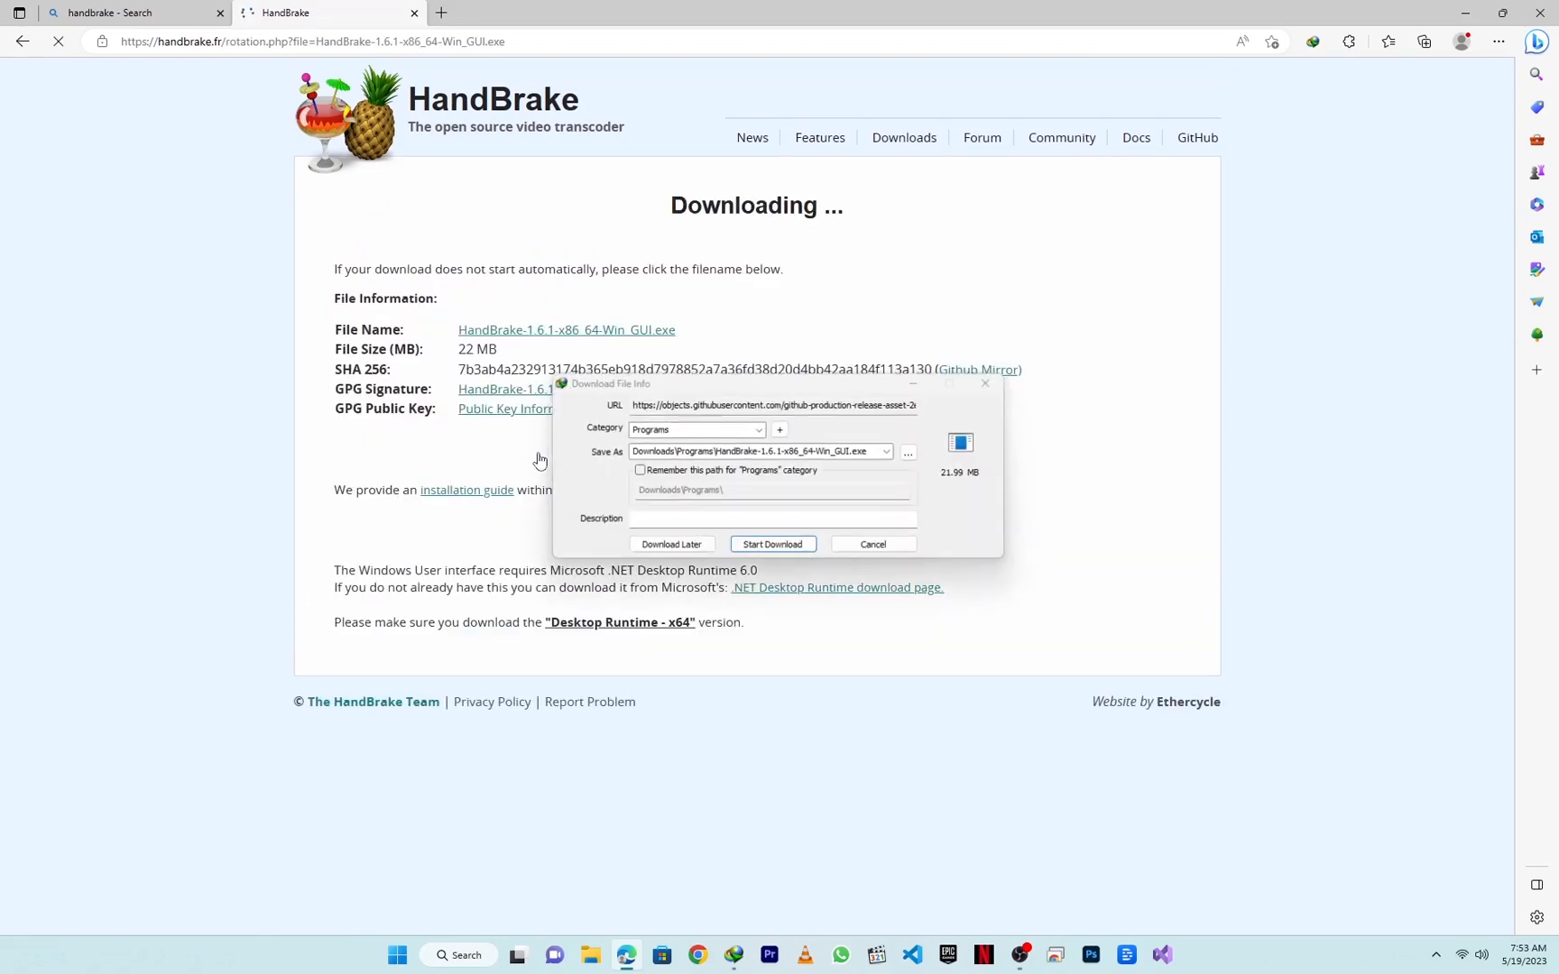
click(761, 550)
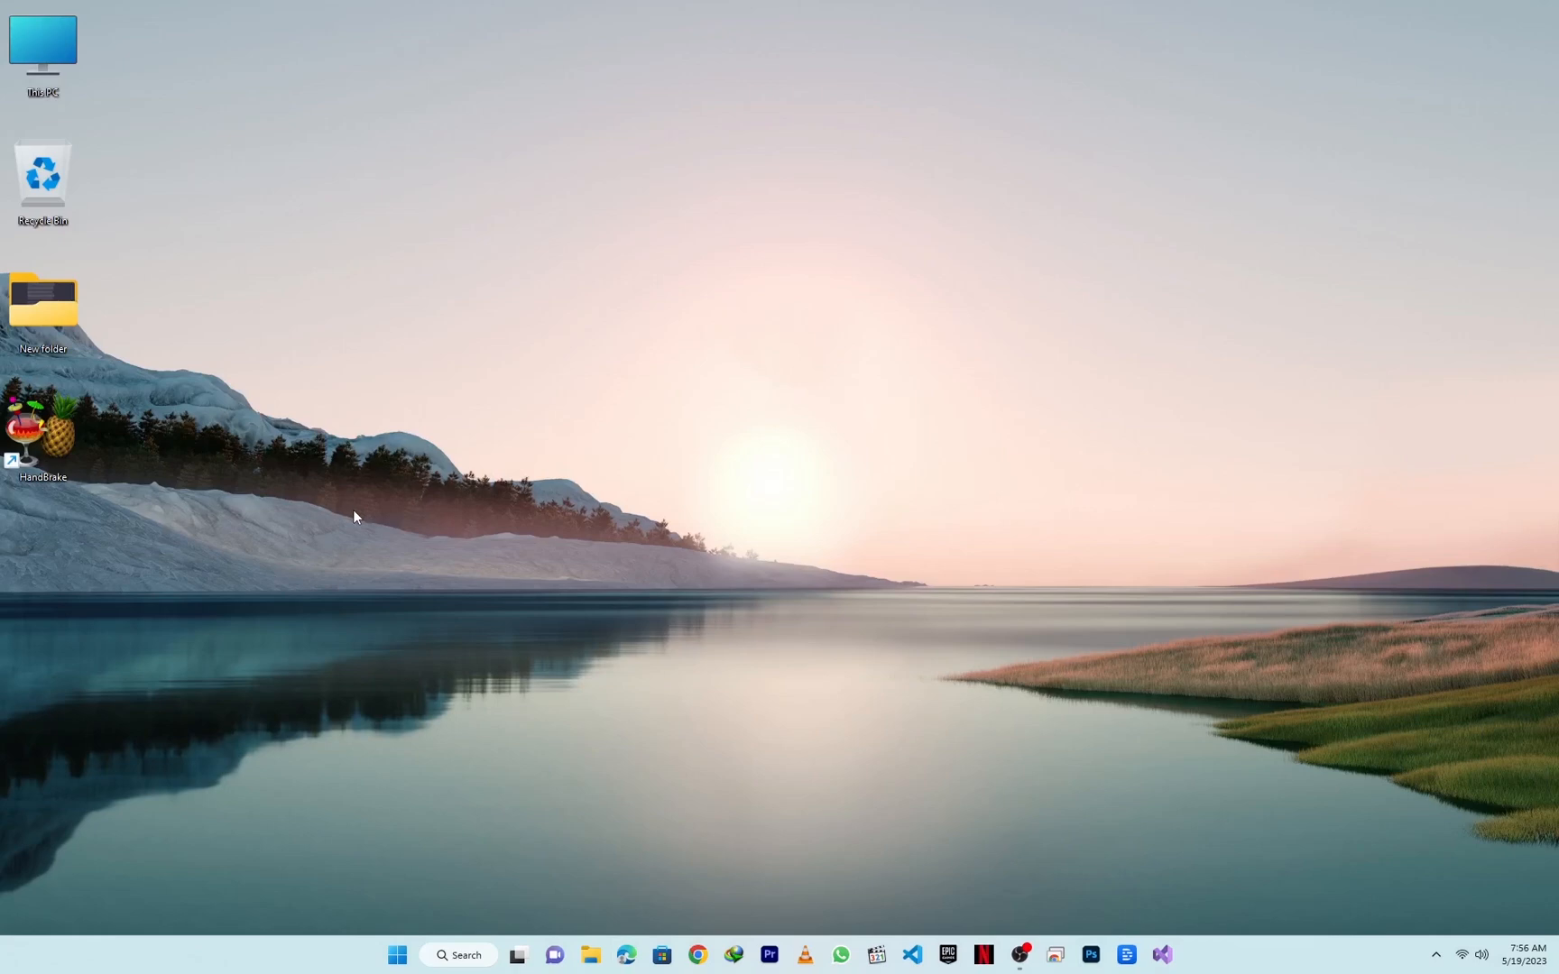
Step: Launch HandBrake and open the desktop folder New folder, which holds the source video
double_click(24, 415)
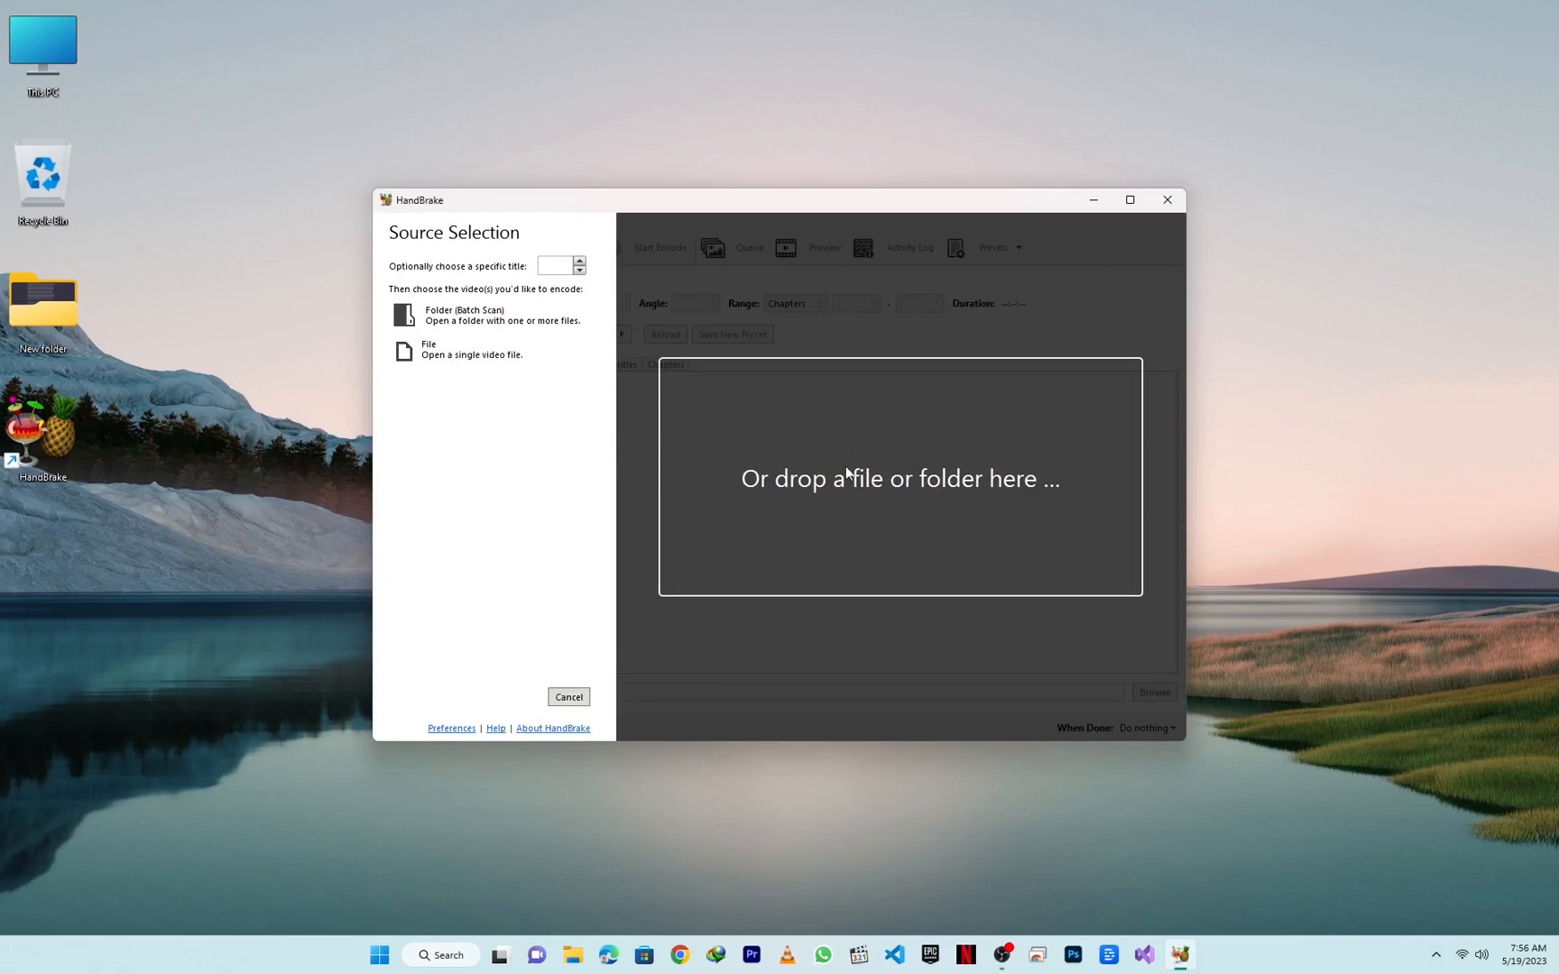
click(30, 333)
double_click(30, 333)
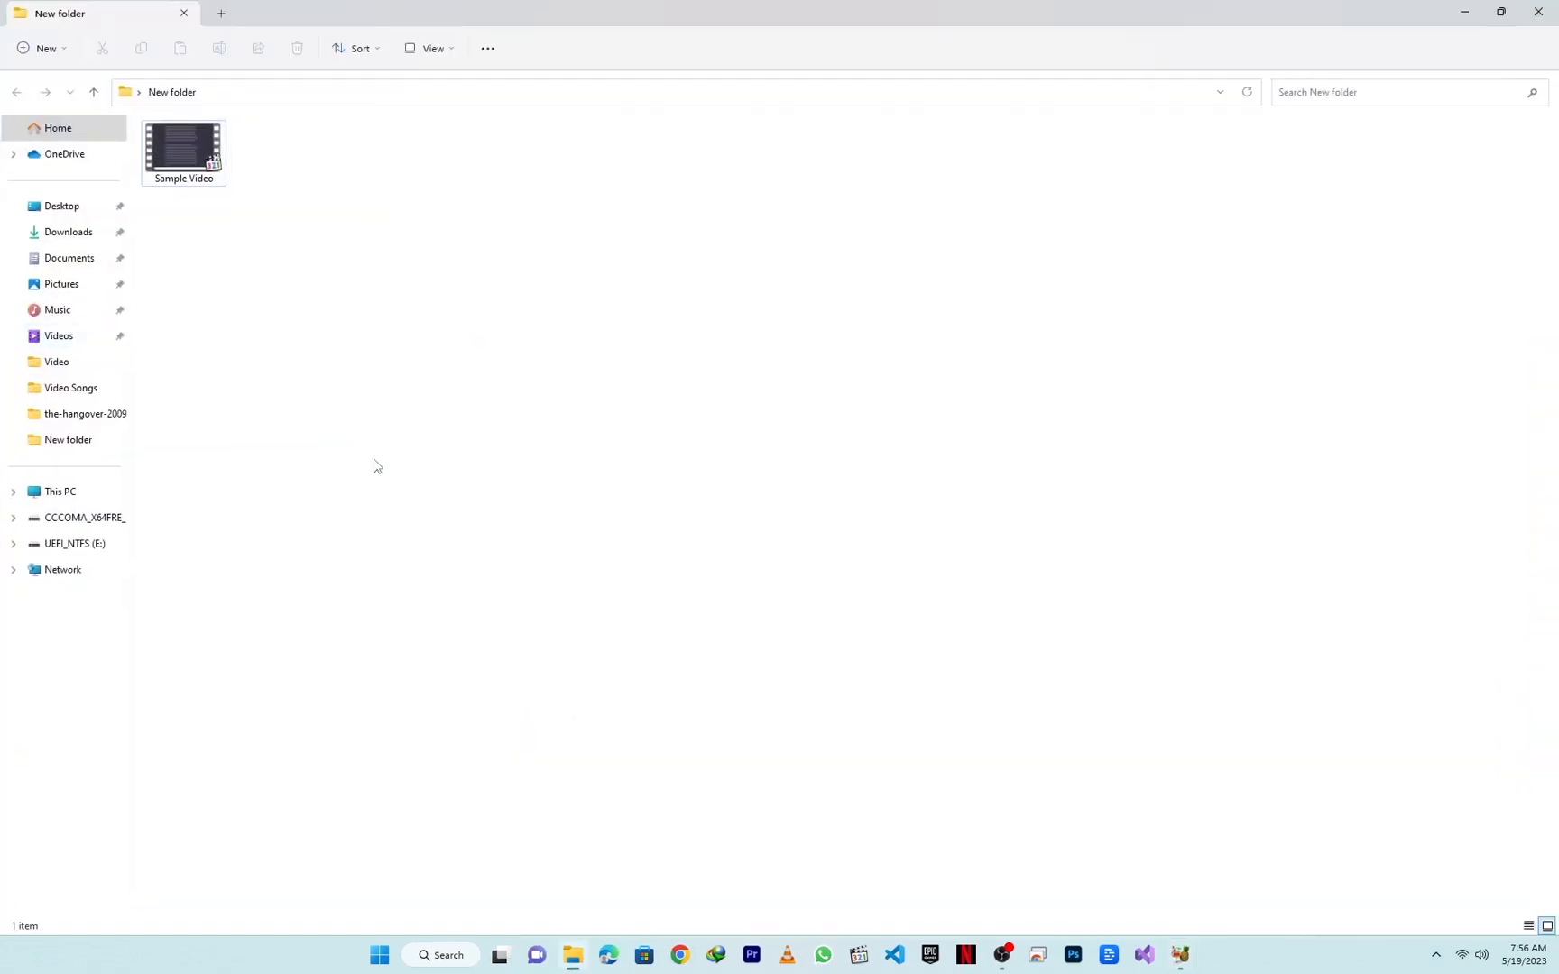
Step: Check the file size of Sample Video in its file properties
right_click(169, 158)
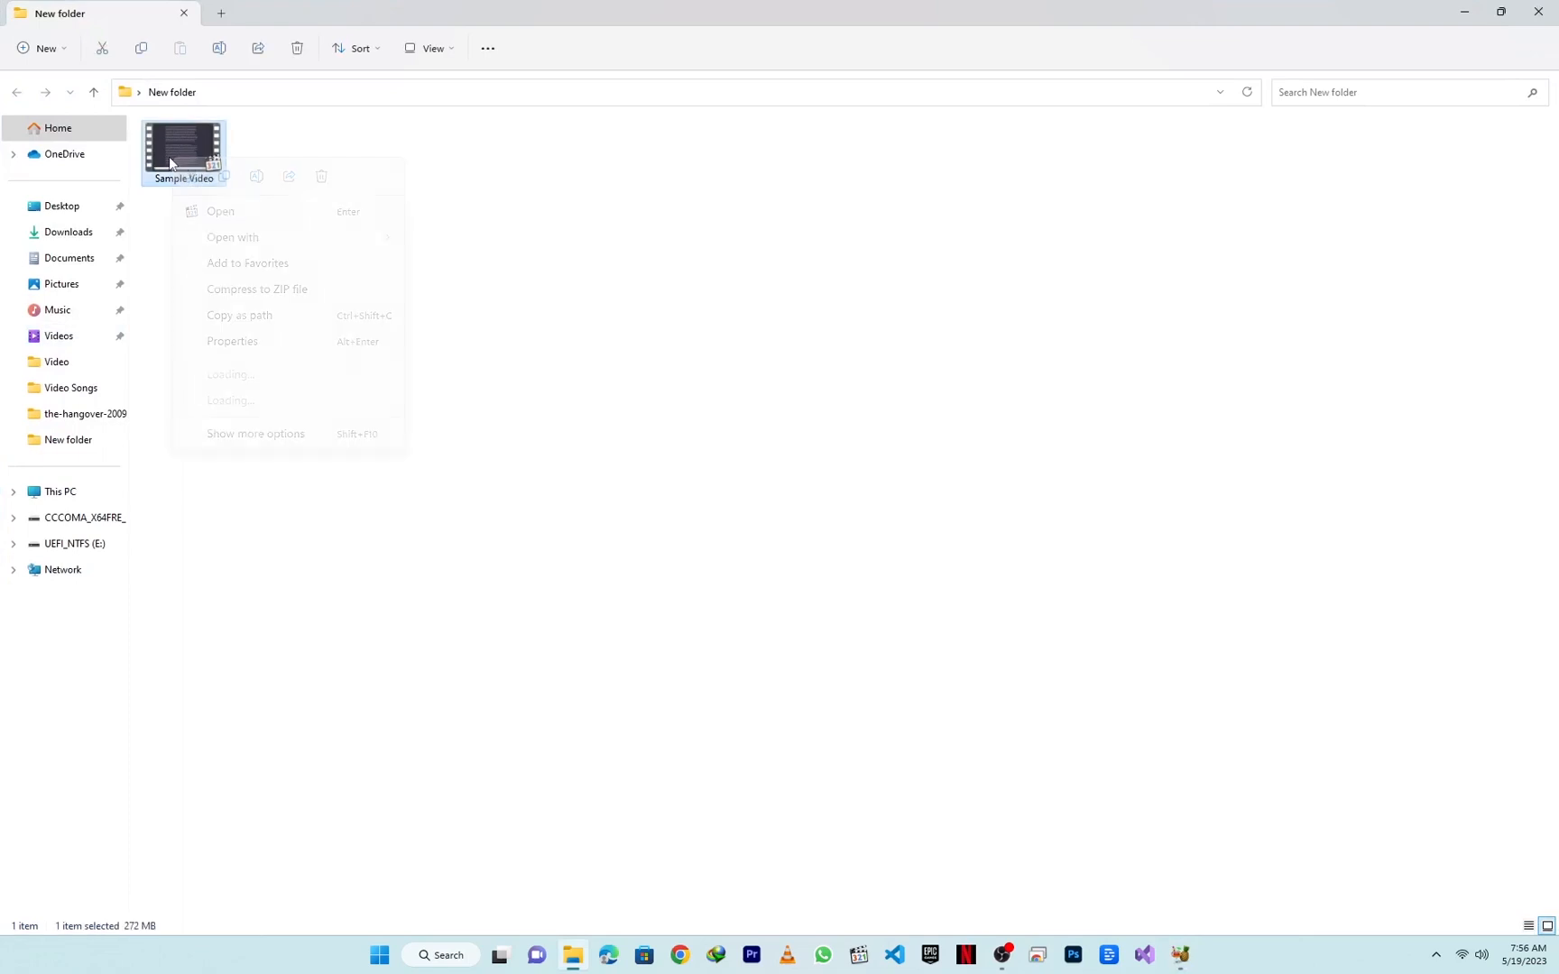
click(222, 437)
click(310, 845)
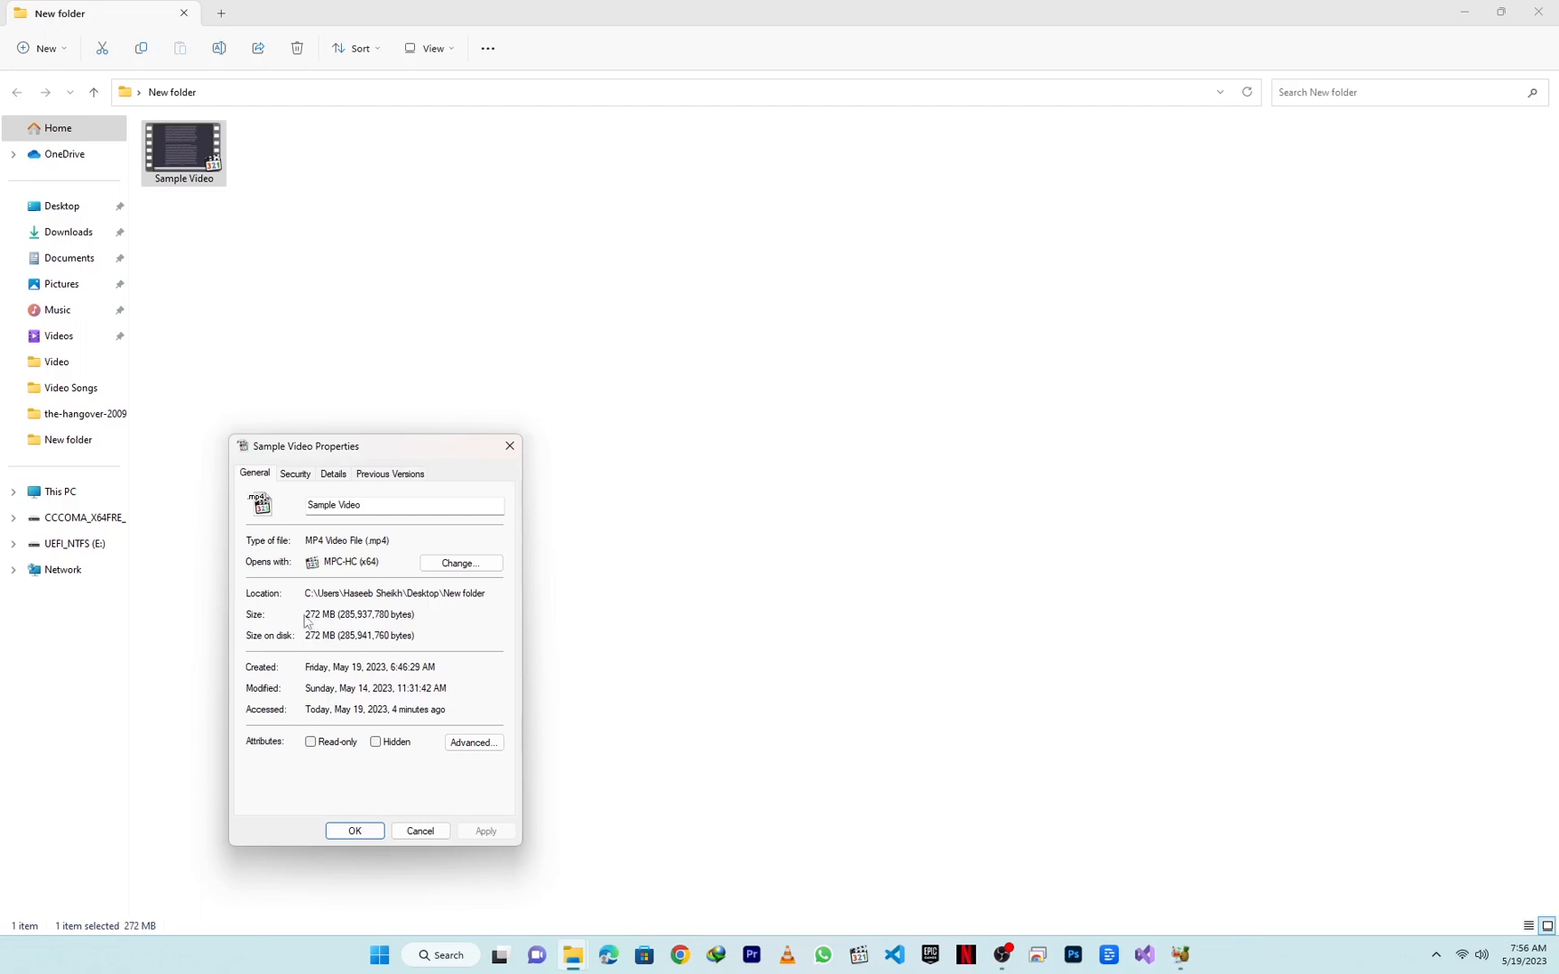
drag(305, 616, 327, 621)
click(357, 830)
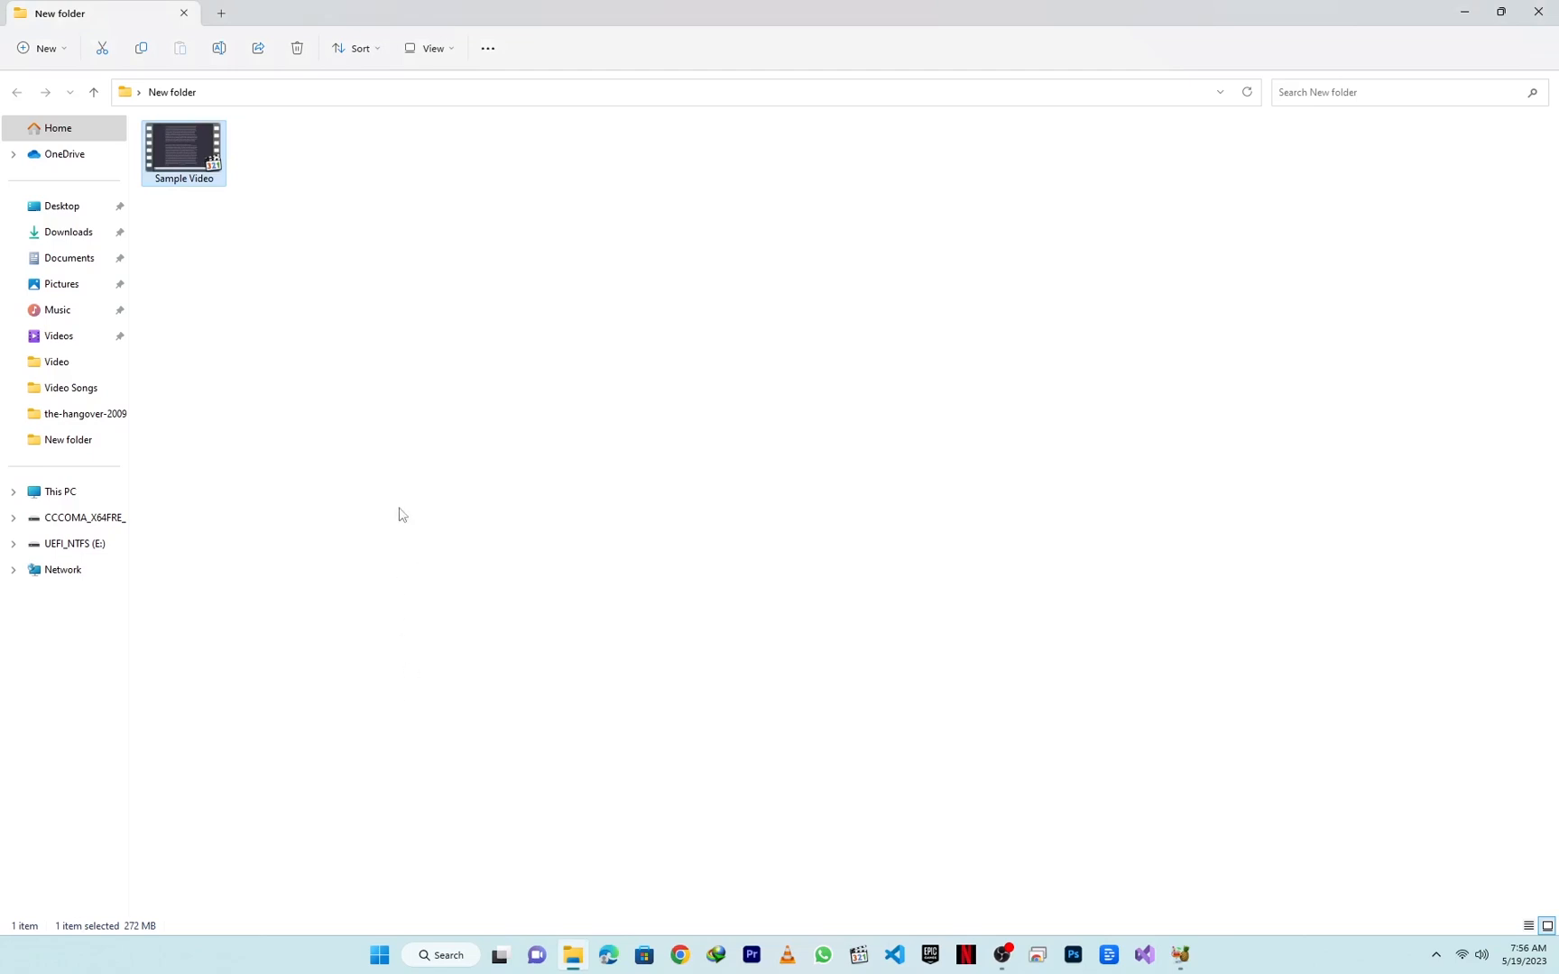
Step: Load Sample Video into HandBrake as the source, maximize the window and look over the available presets
drag(194, 145, 912, 482)
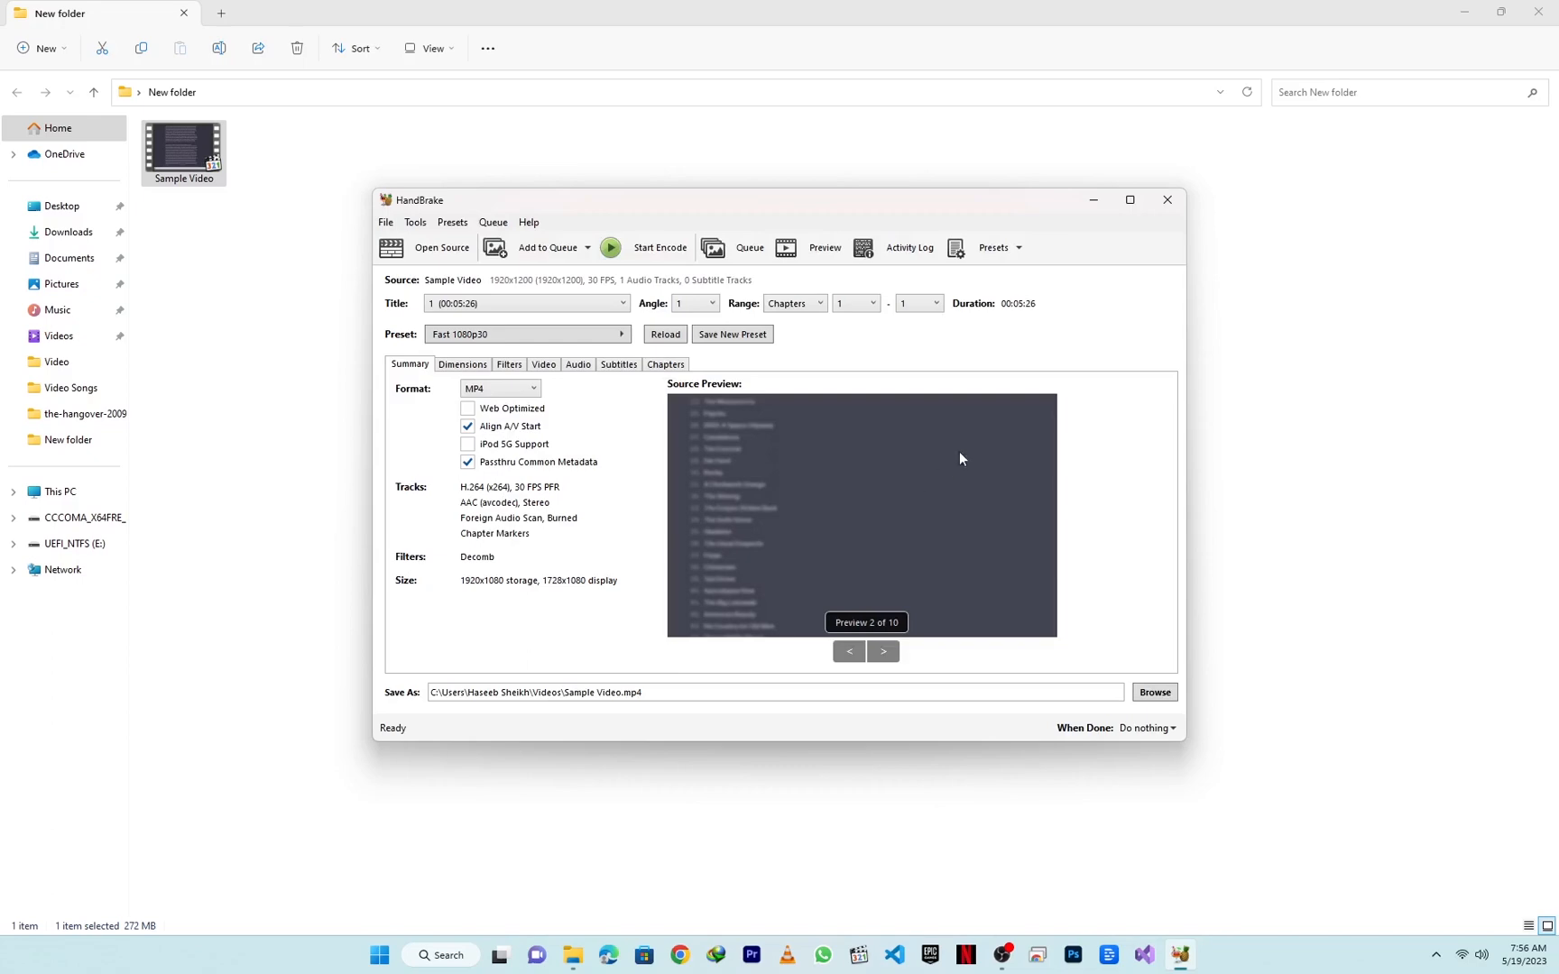
click(1129, 200)
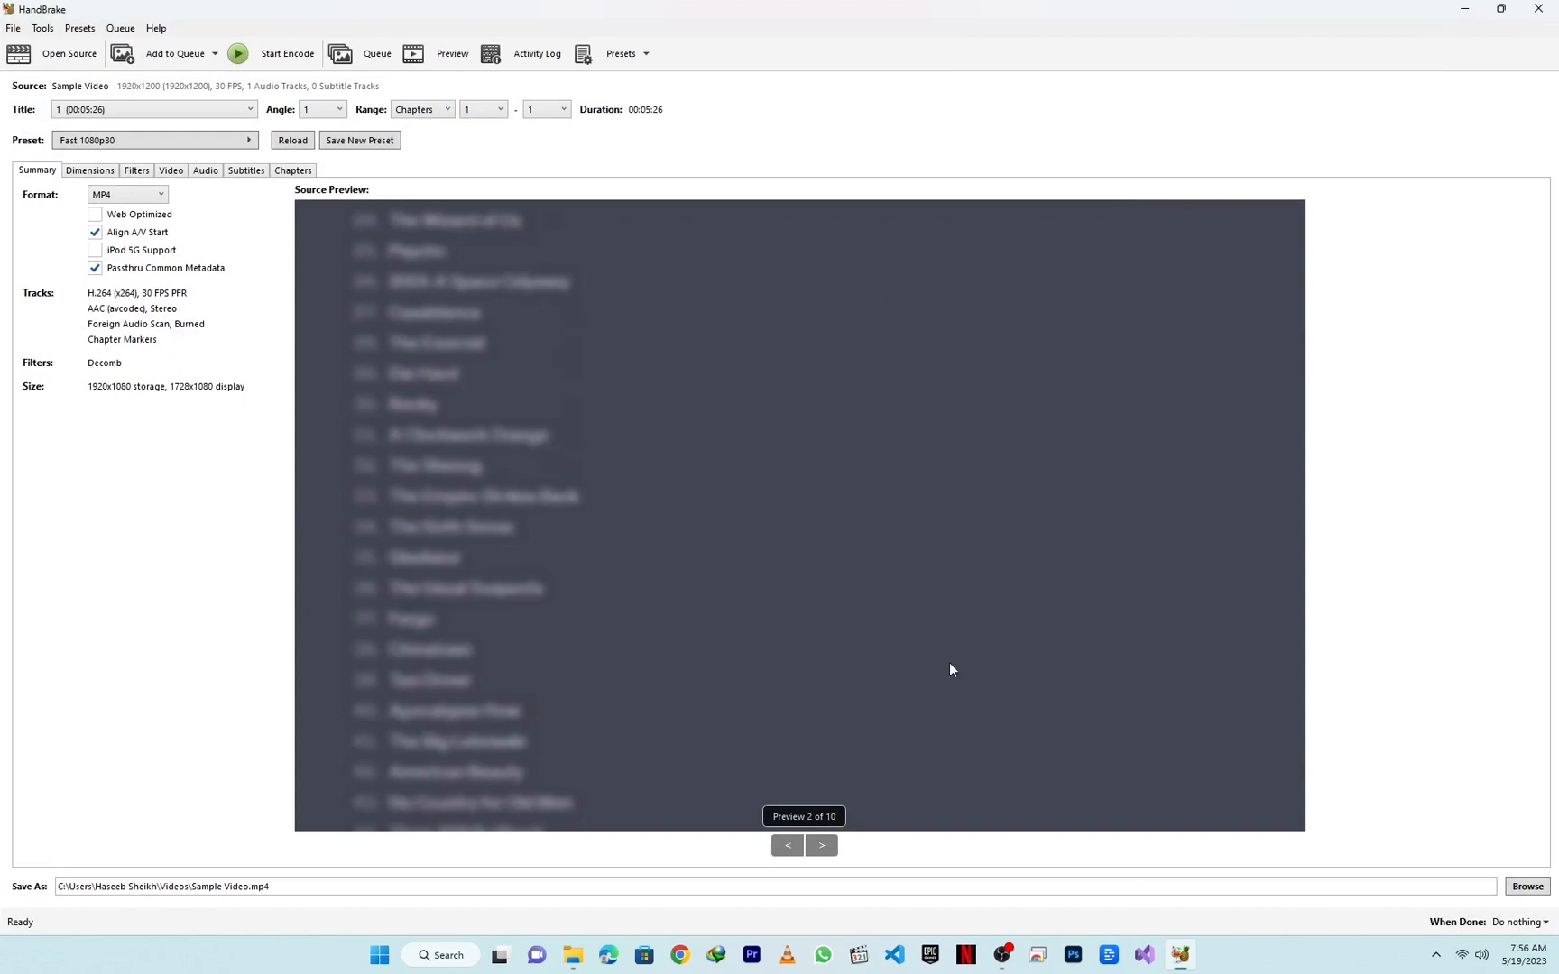
click(613, 56)
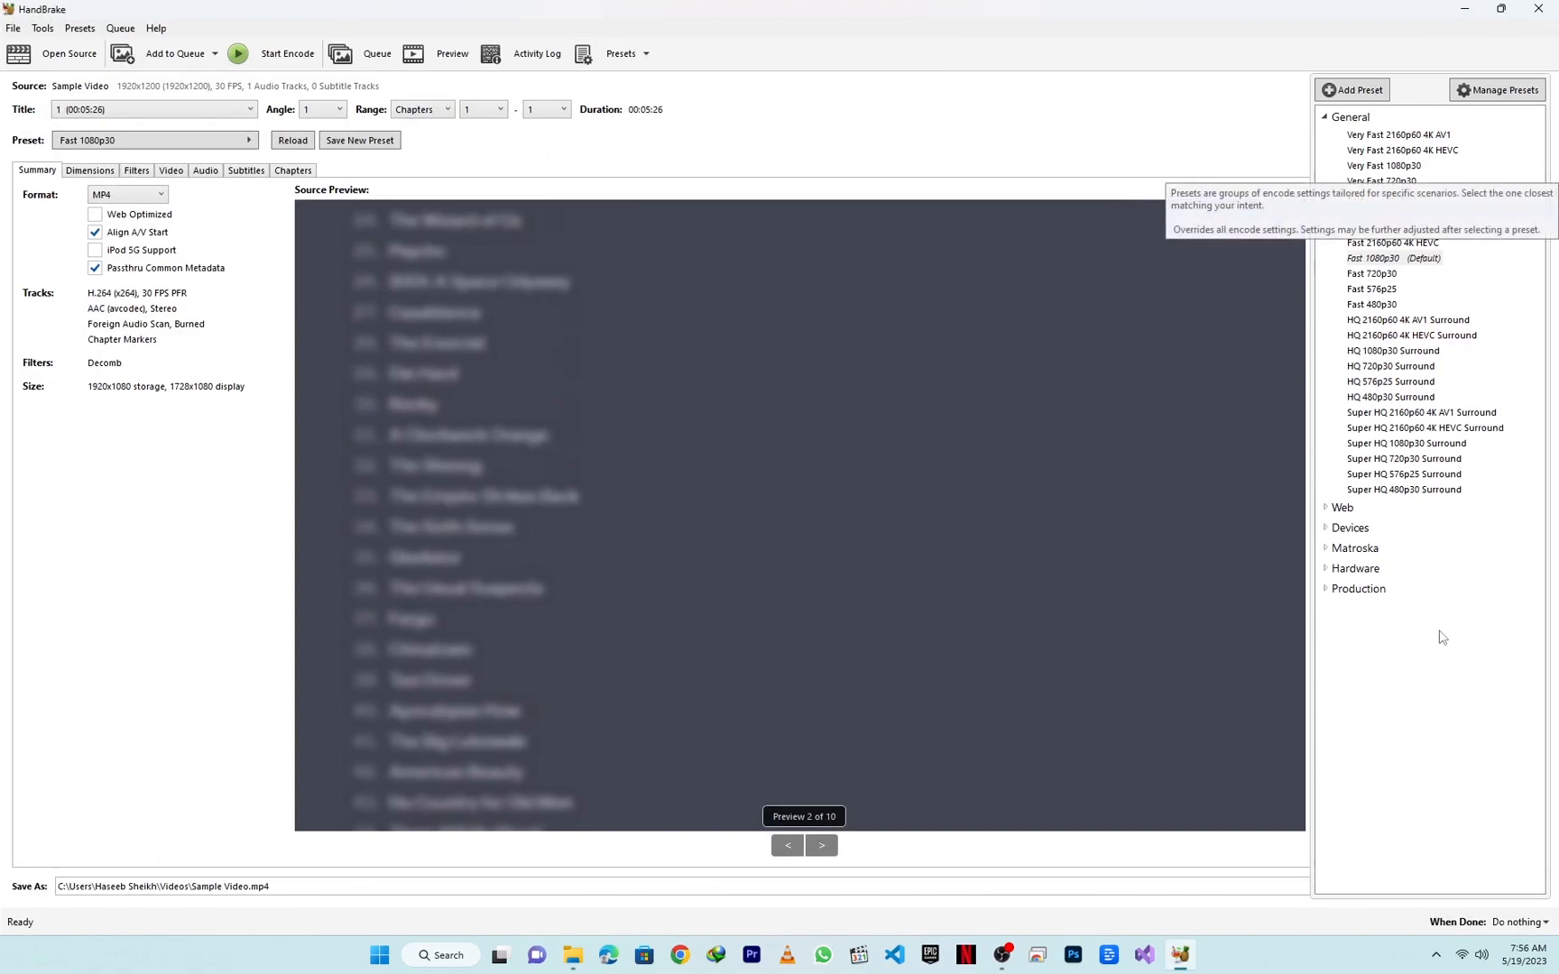
click(627, 53)
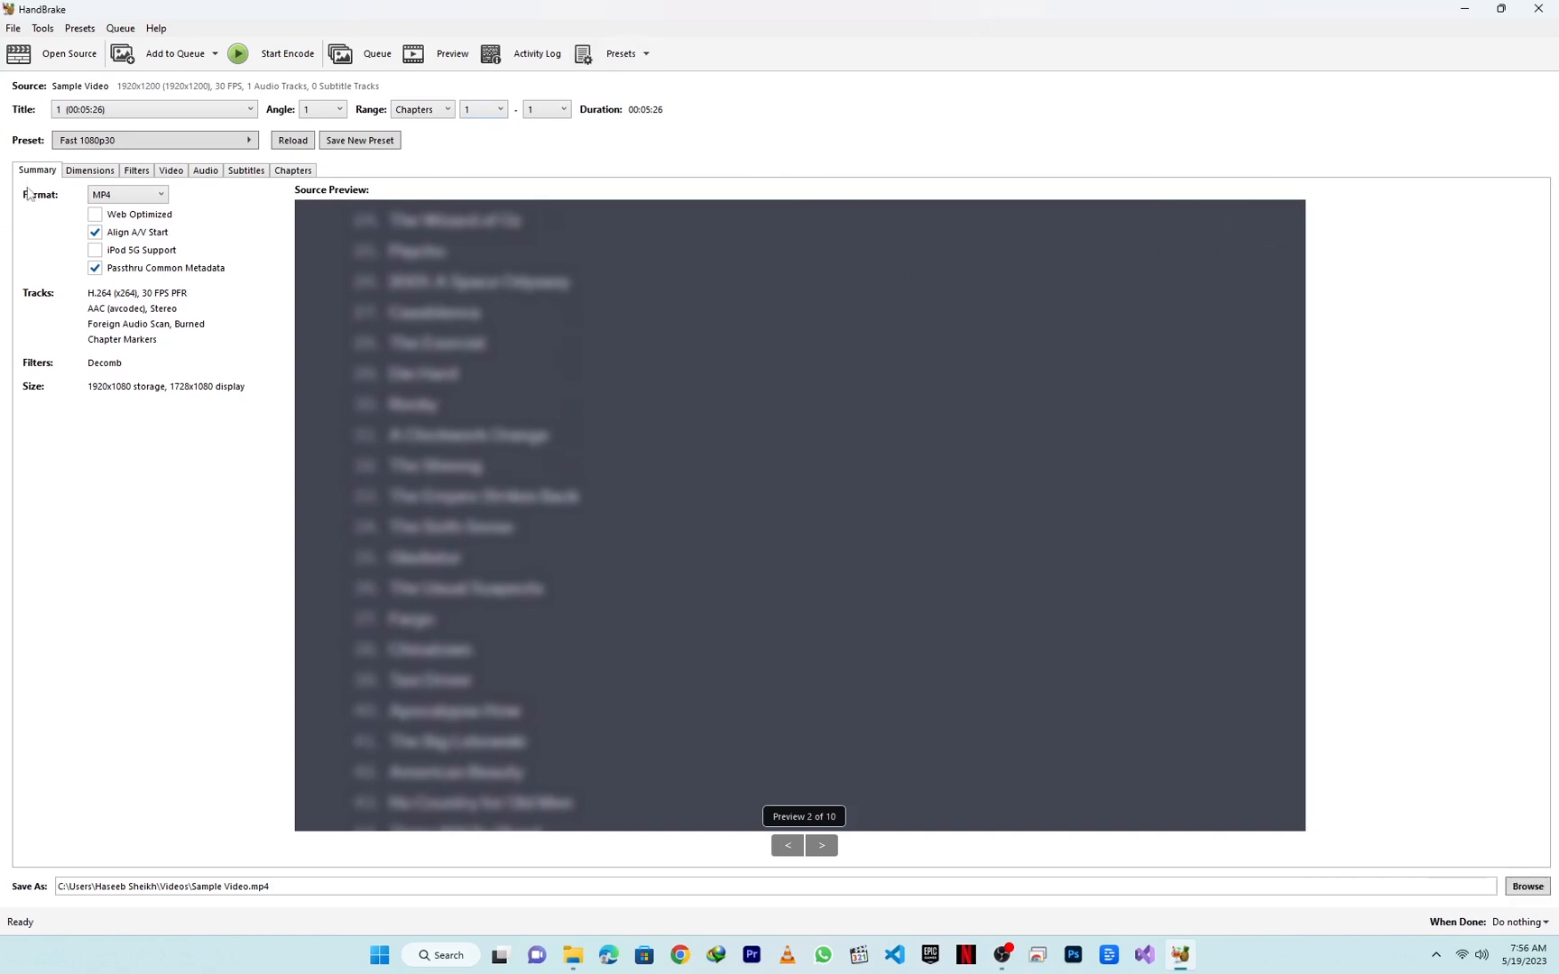
Step: Keep MP4 as the output format and enable Web Optimized
click(137, 197)
click(137, 211)
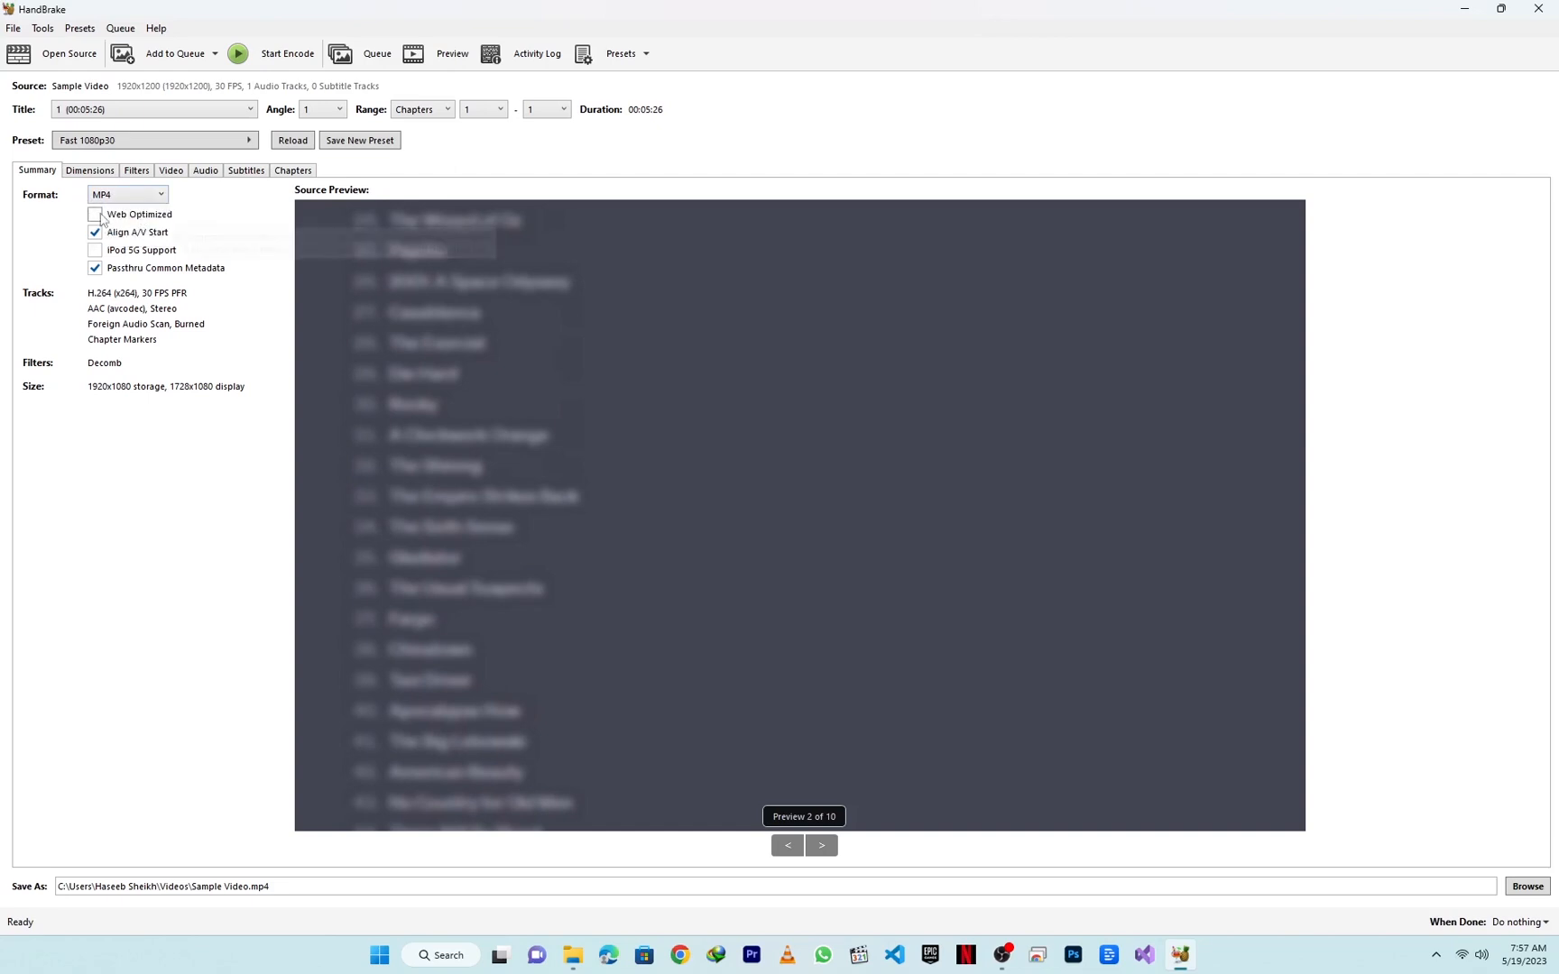
click(96, 216)
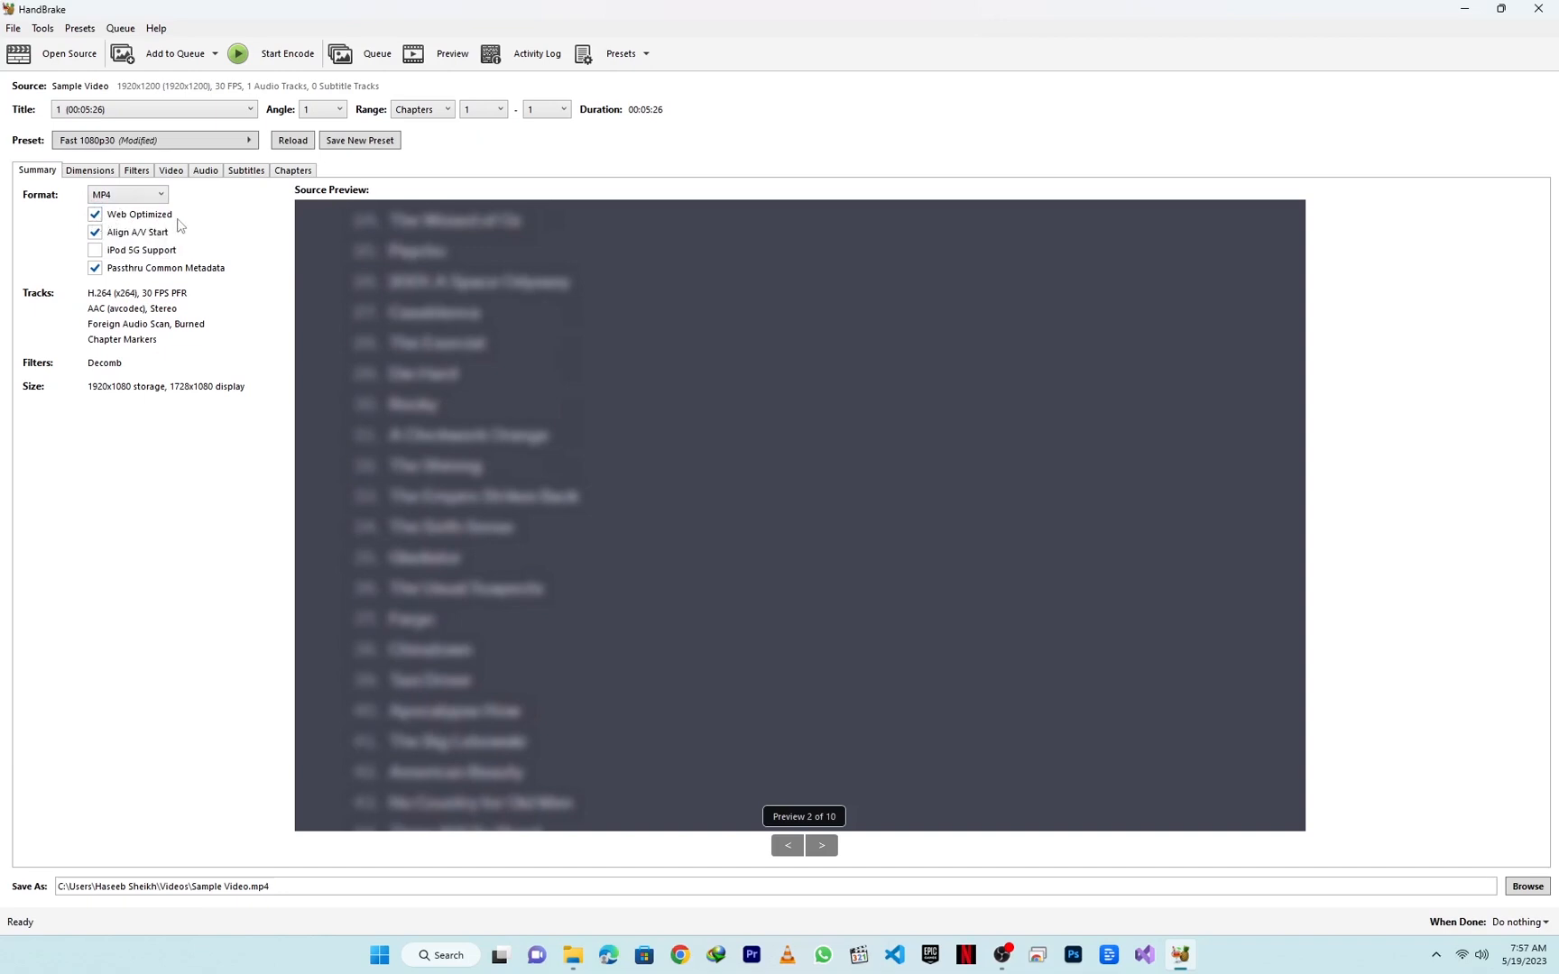
Step: Configure the video encoding with the H.264 (x264) encoder, 30 FPS and Constant Framerate
click(94, 173)
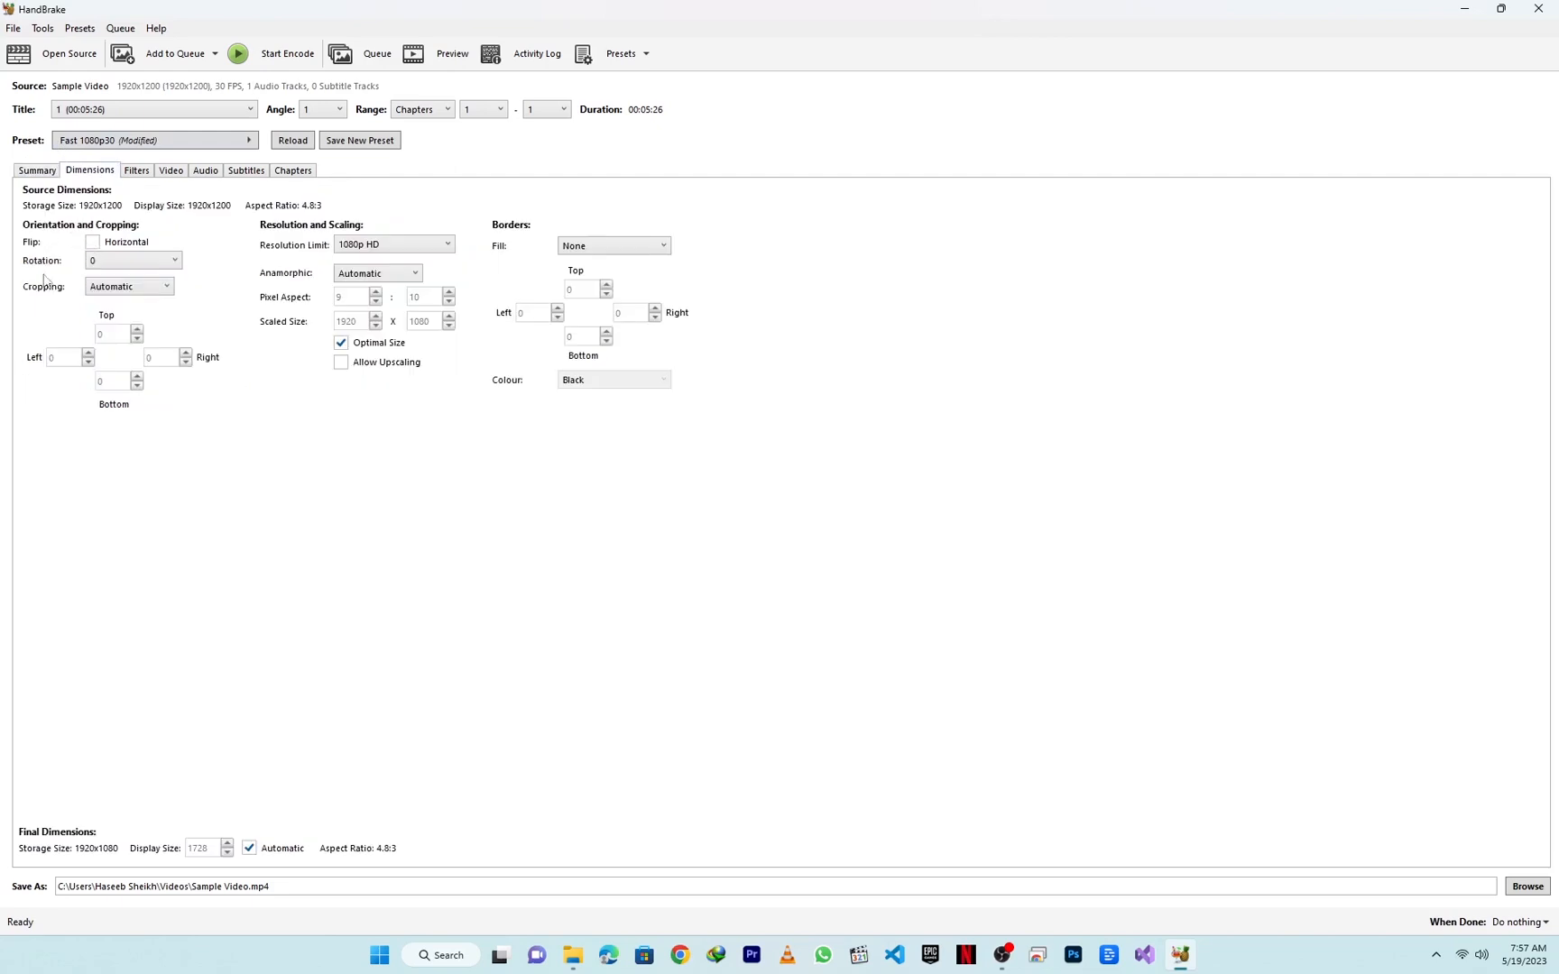
click(139, 170)
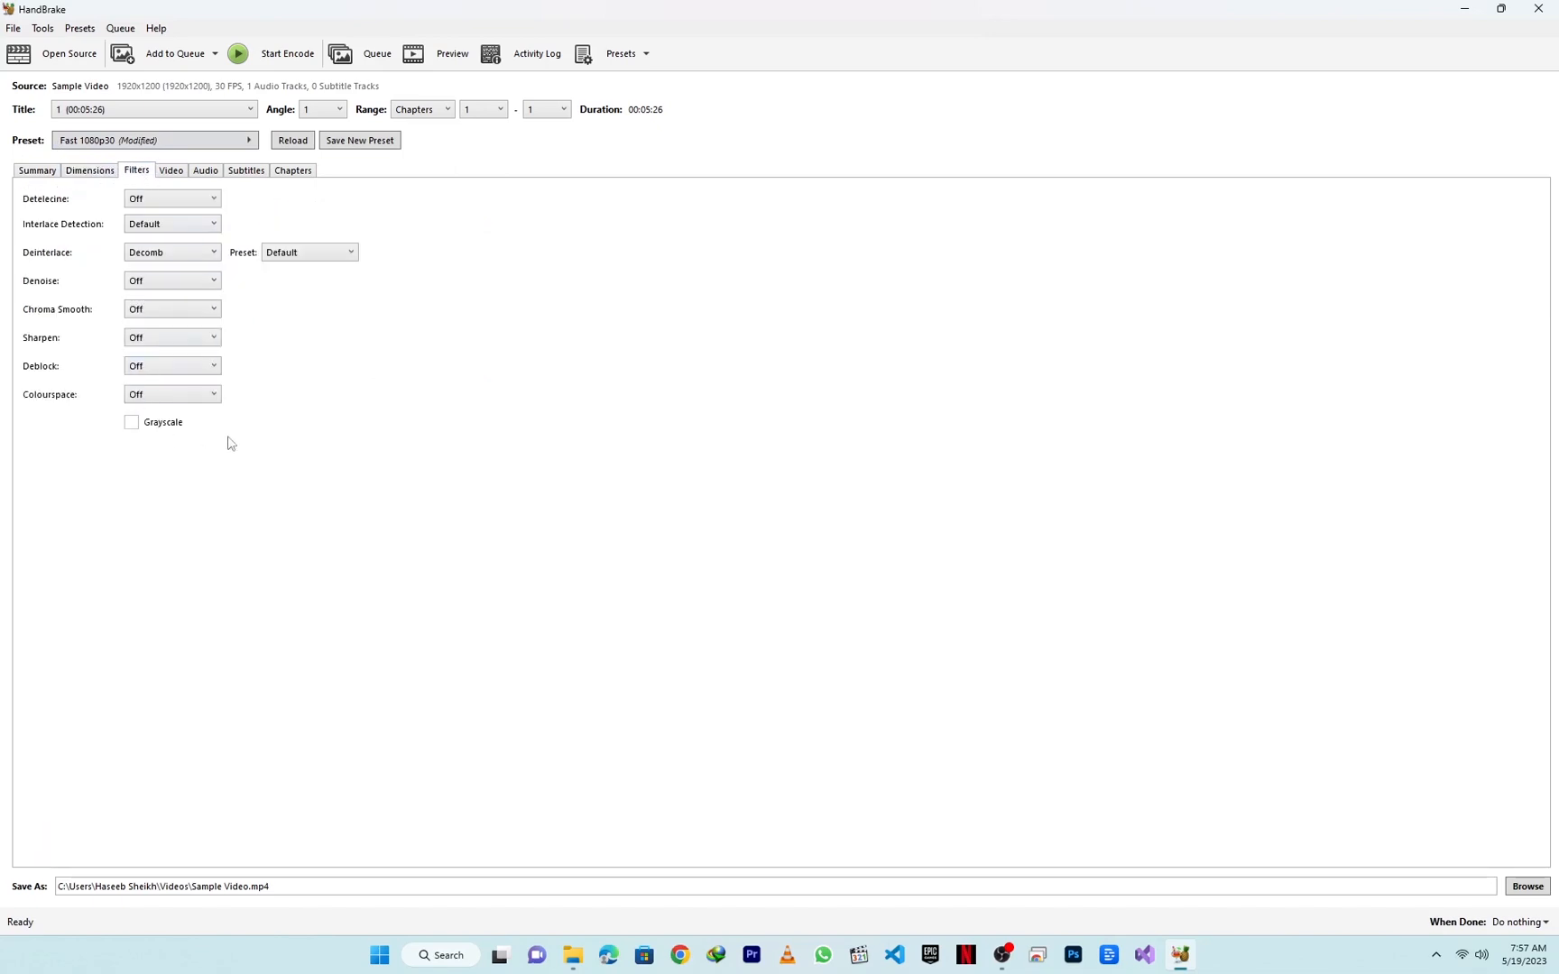
click(174, 171)
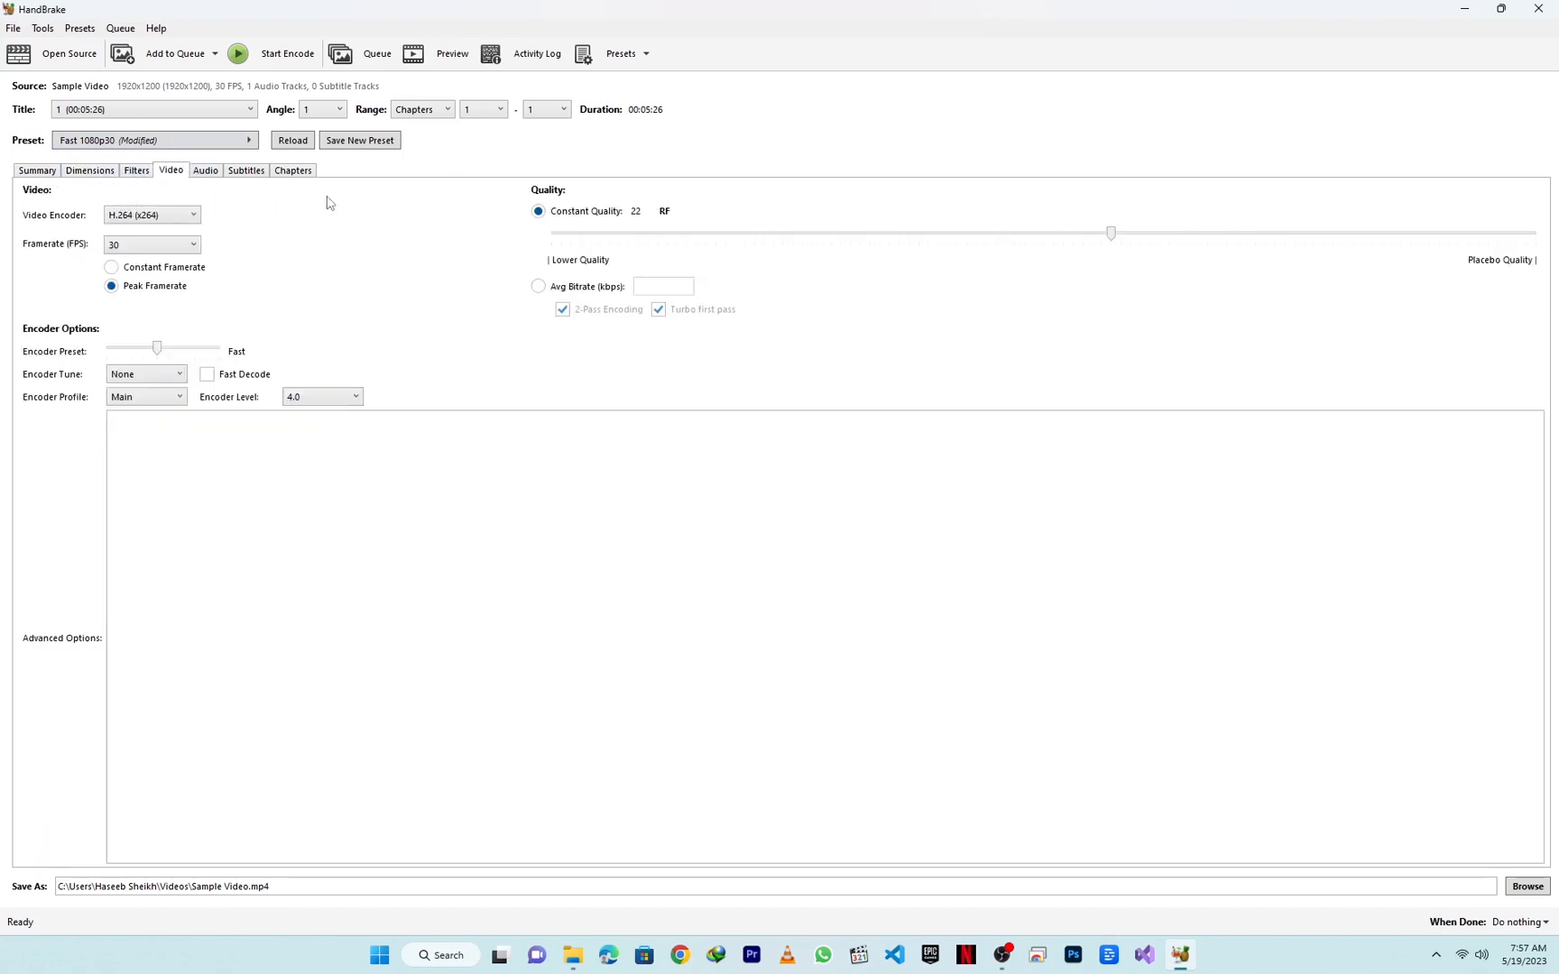
click(162, 215)
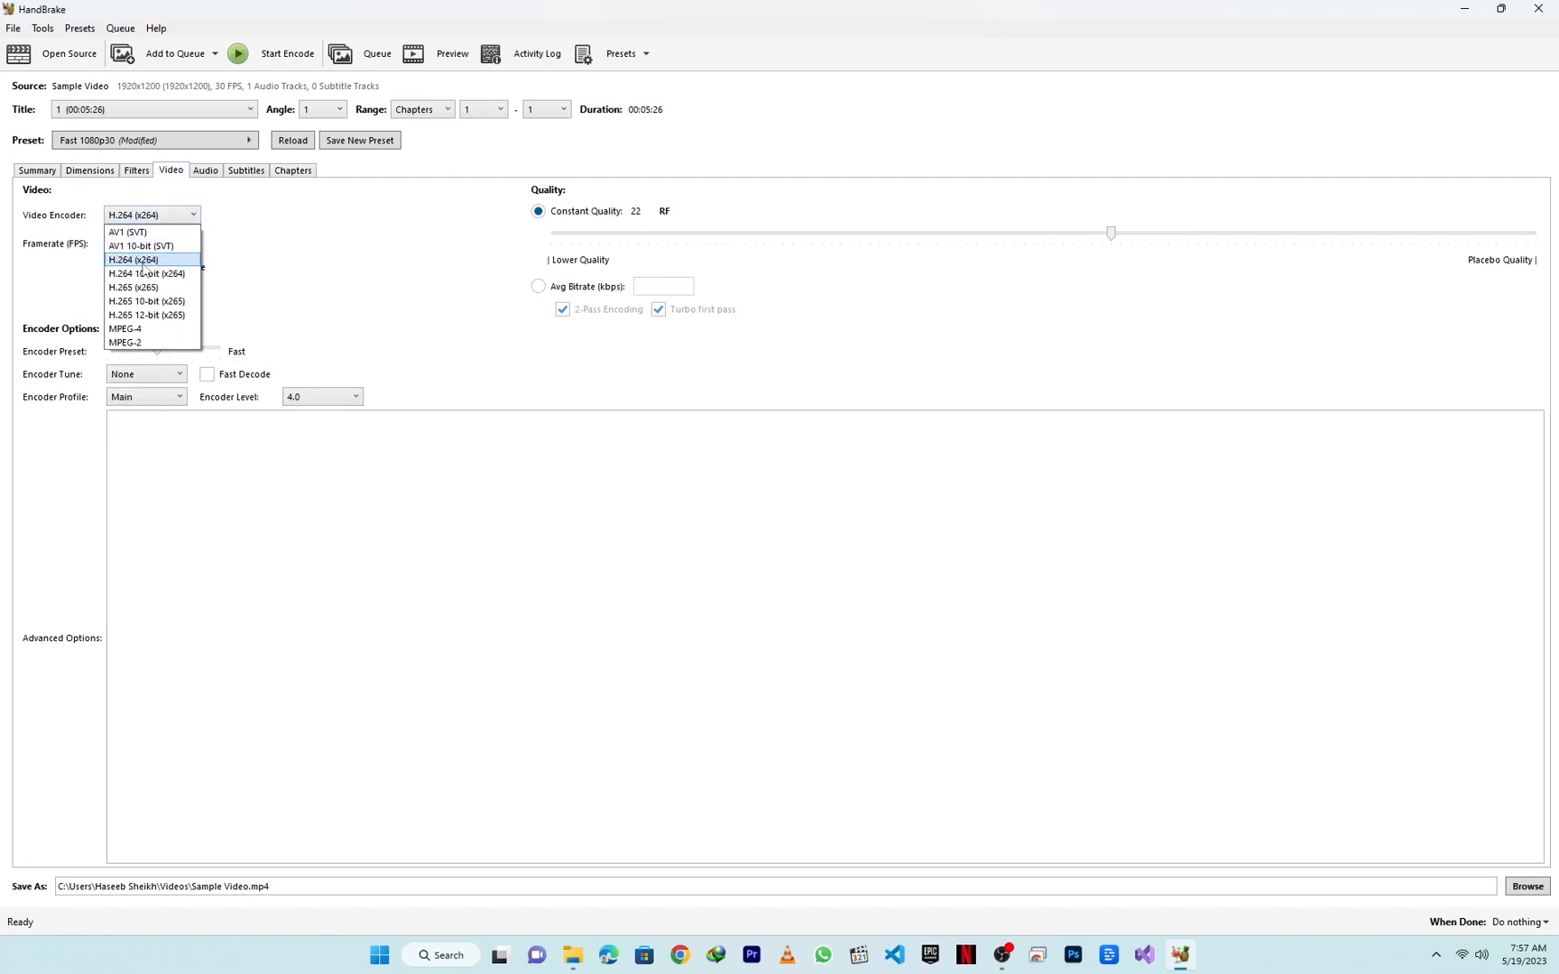
click(142, 262)
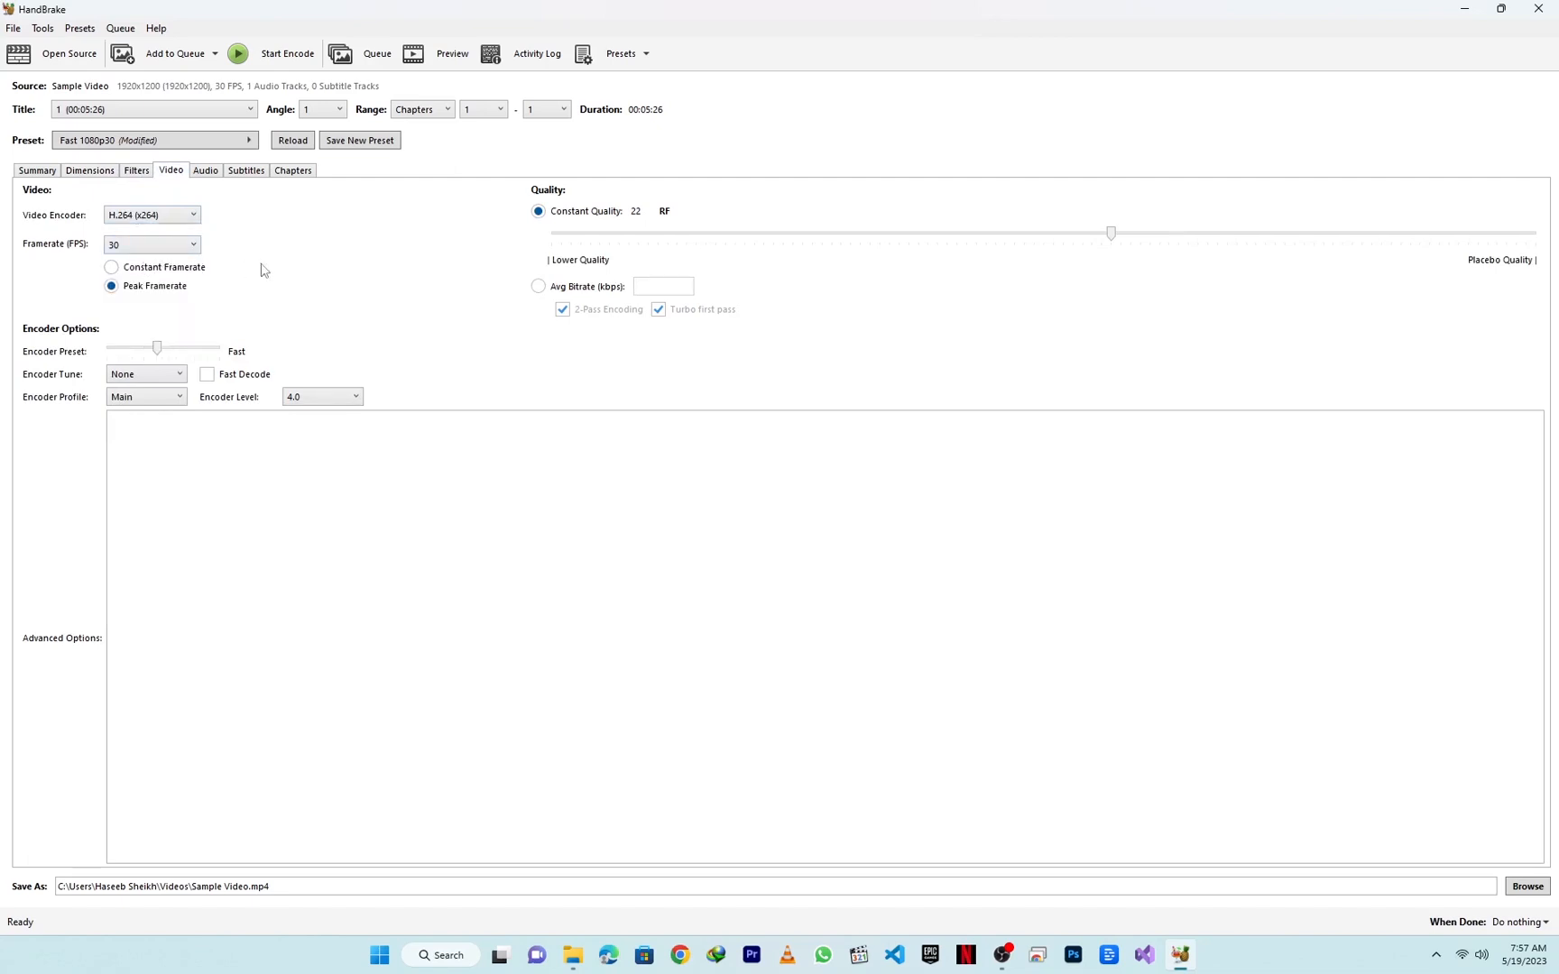
click(193, 248)
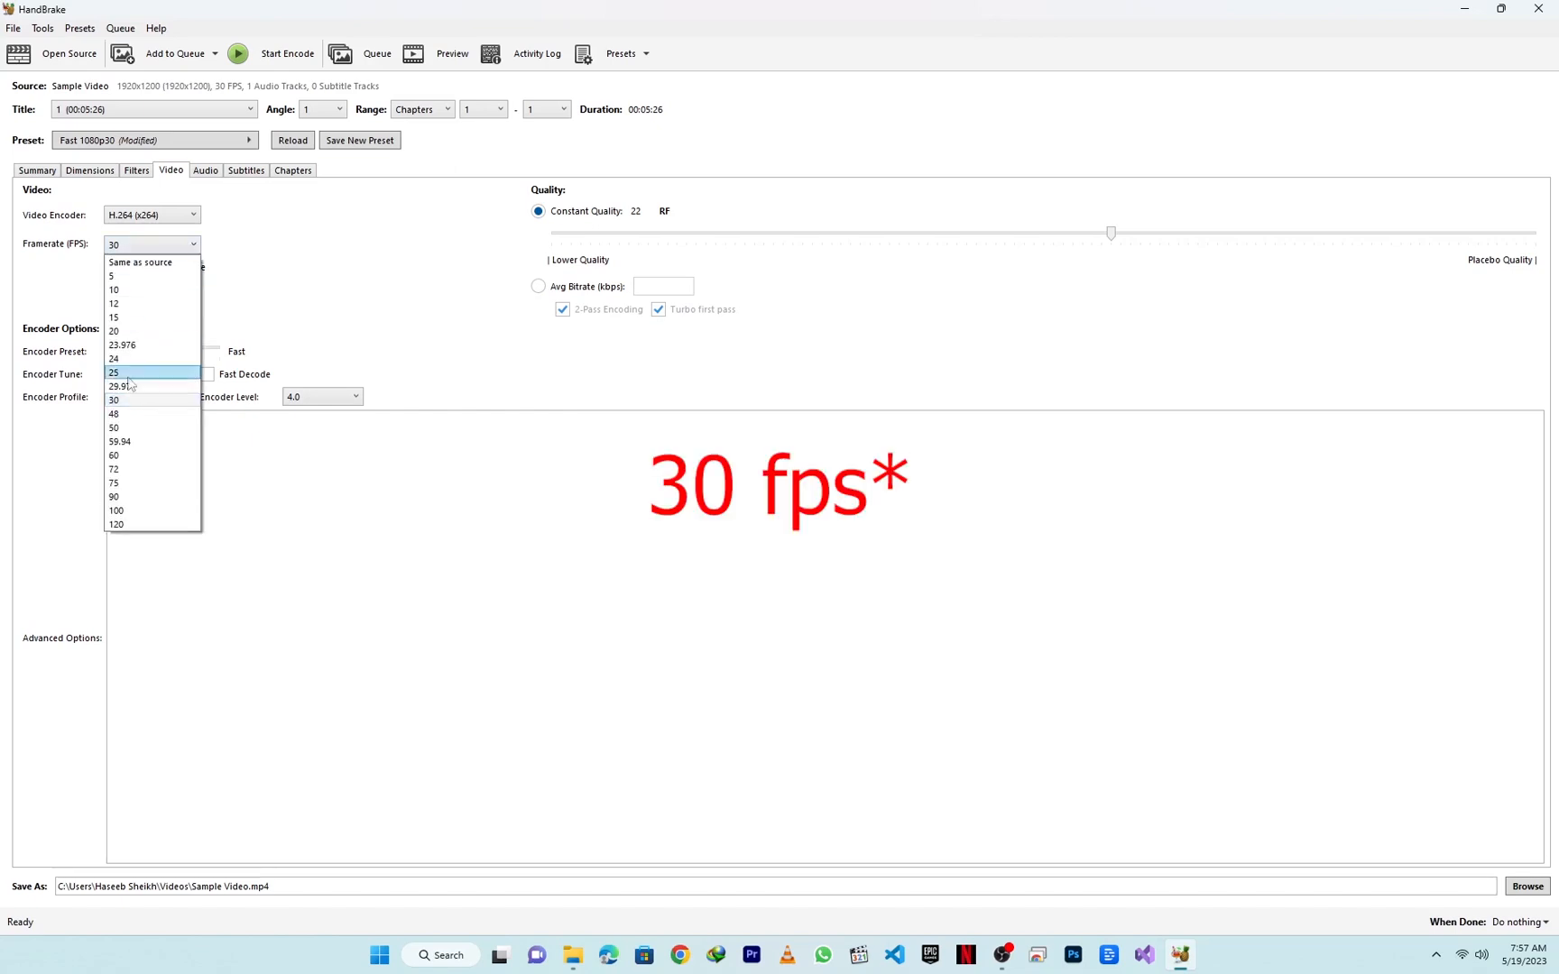
click(118, 403)
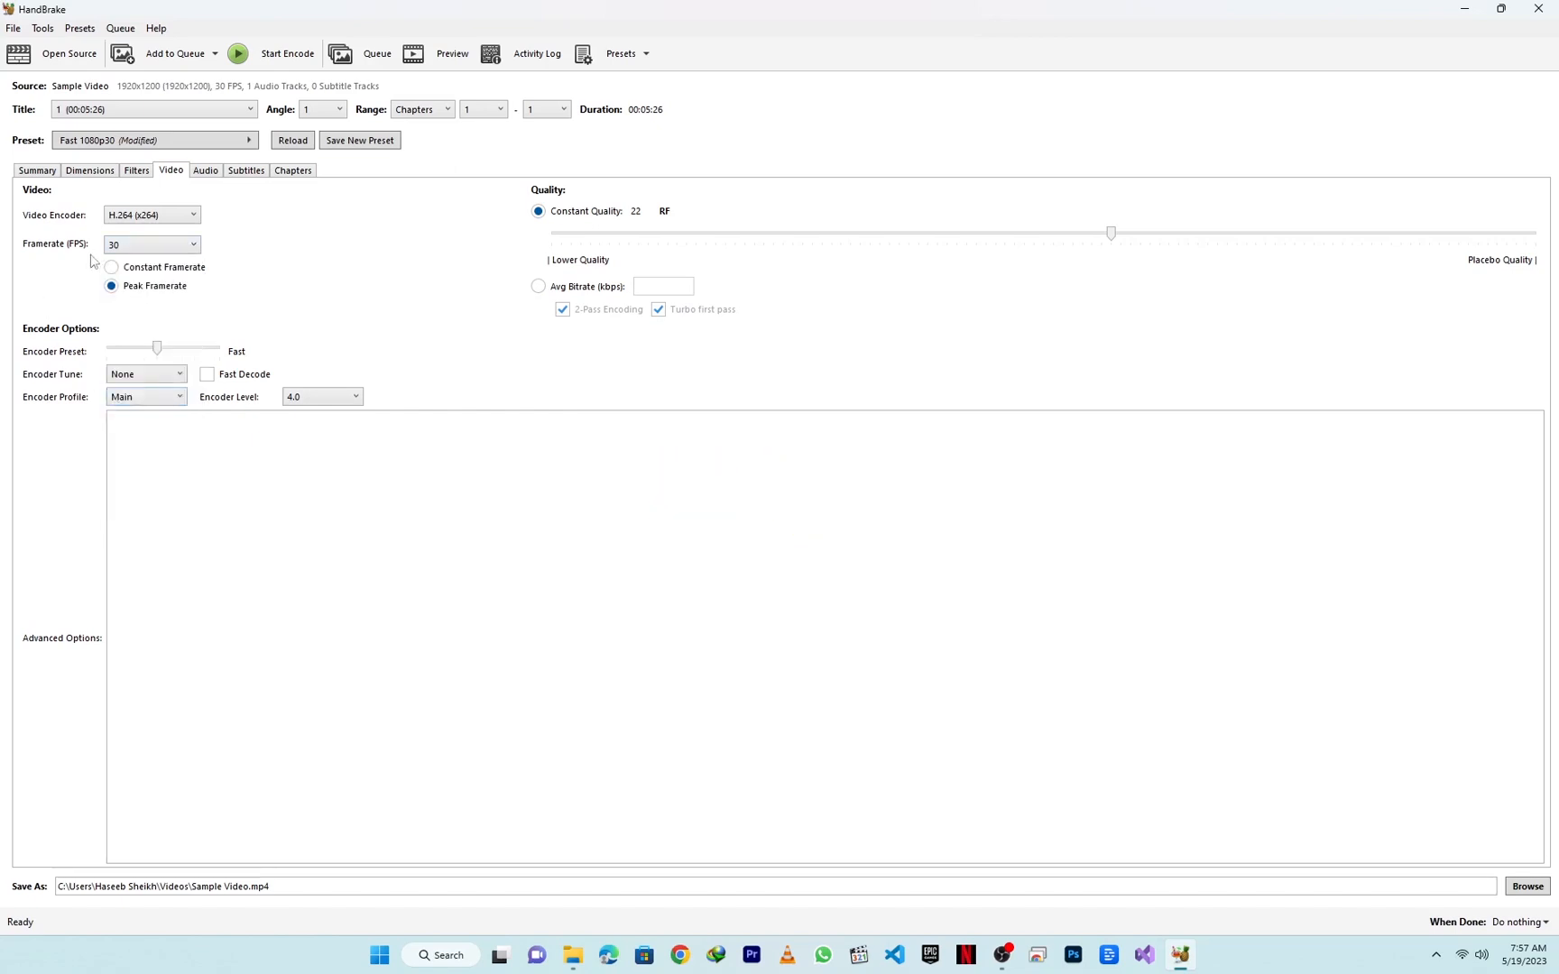
click(178, 269)
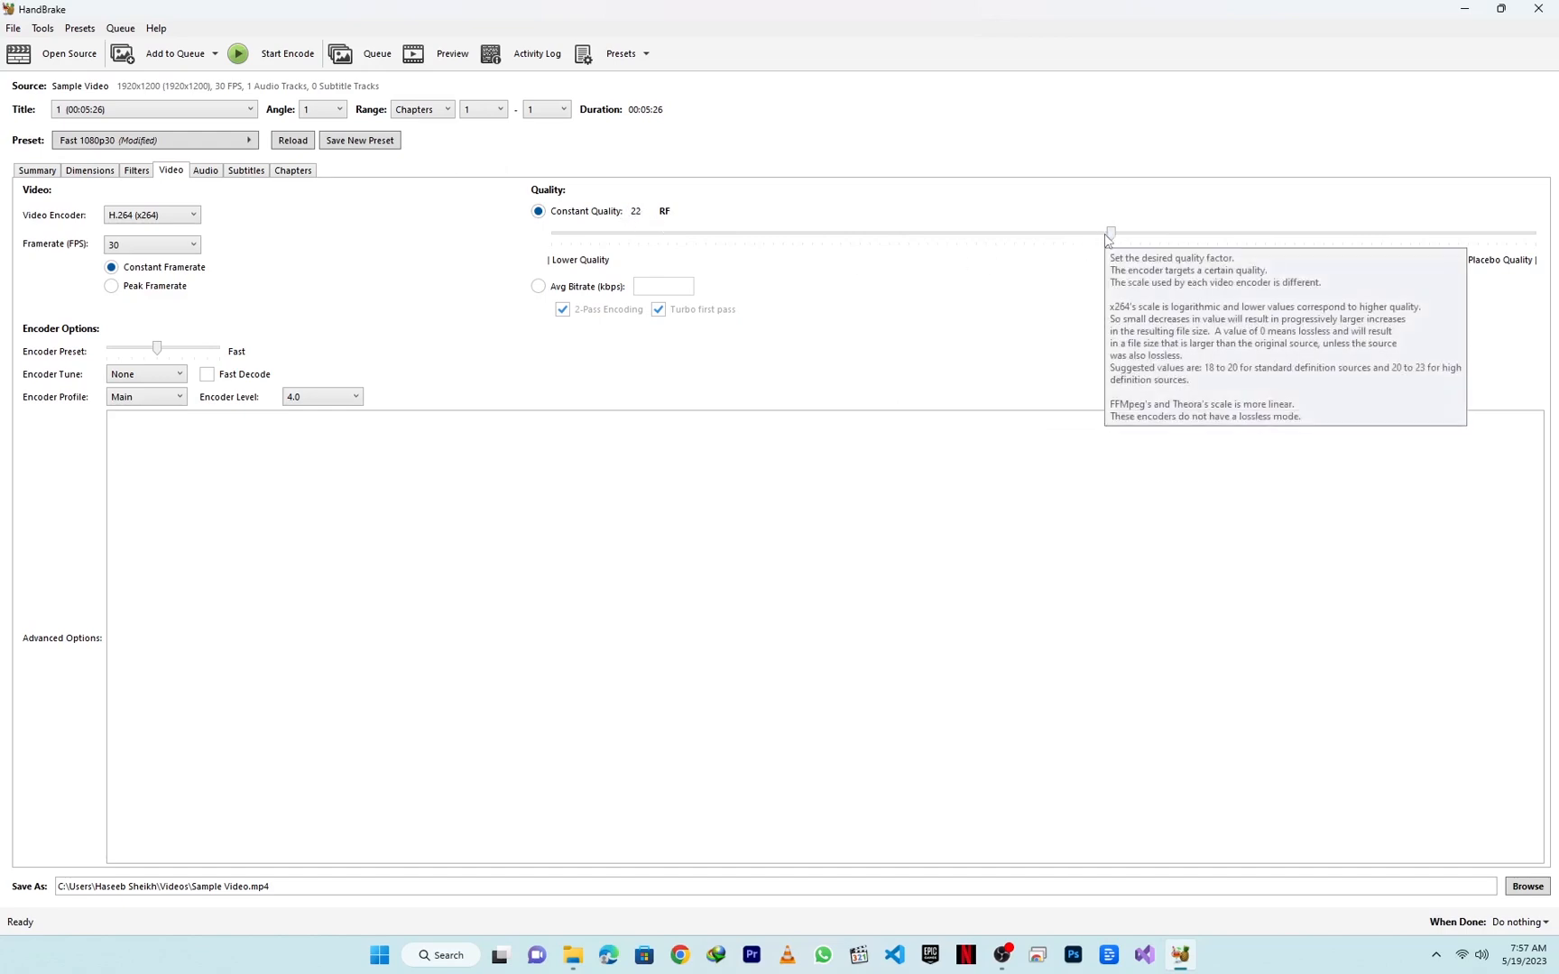
Step: Try a constant quality of RF 27 and return it to RF 22
drag(1109, 236, 1017, 242)
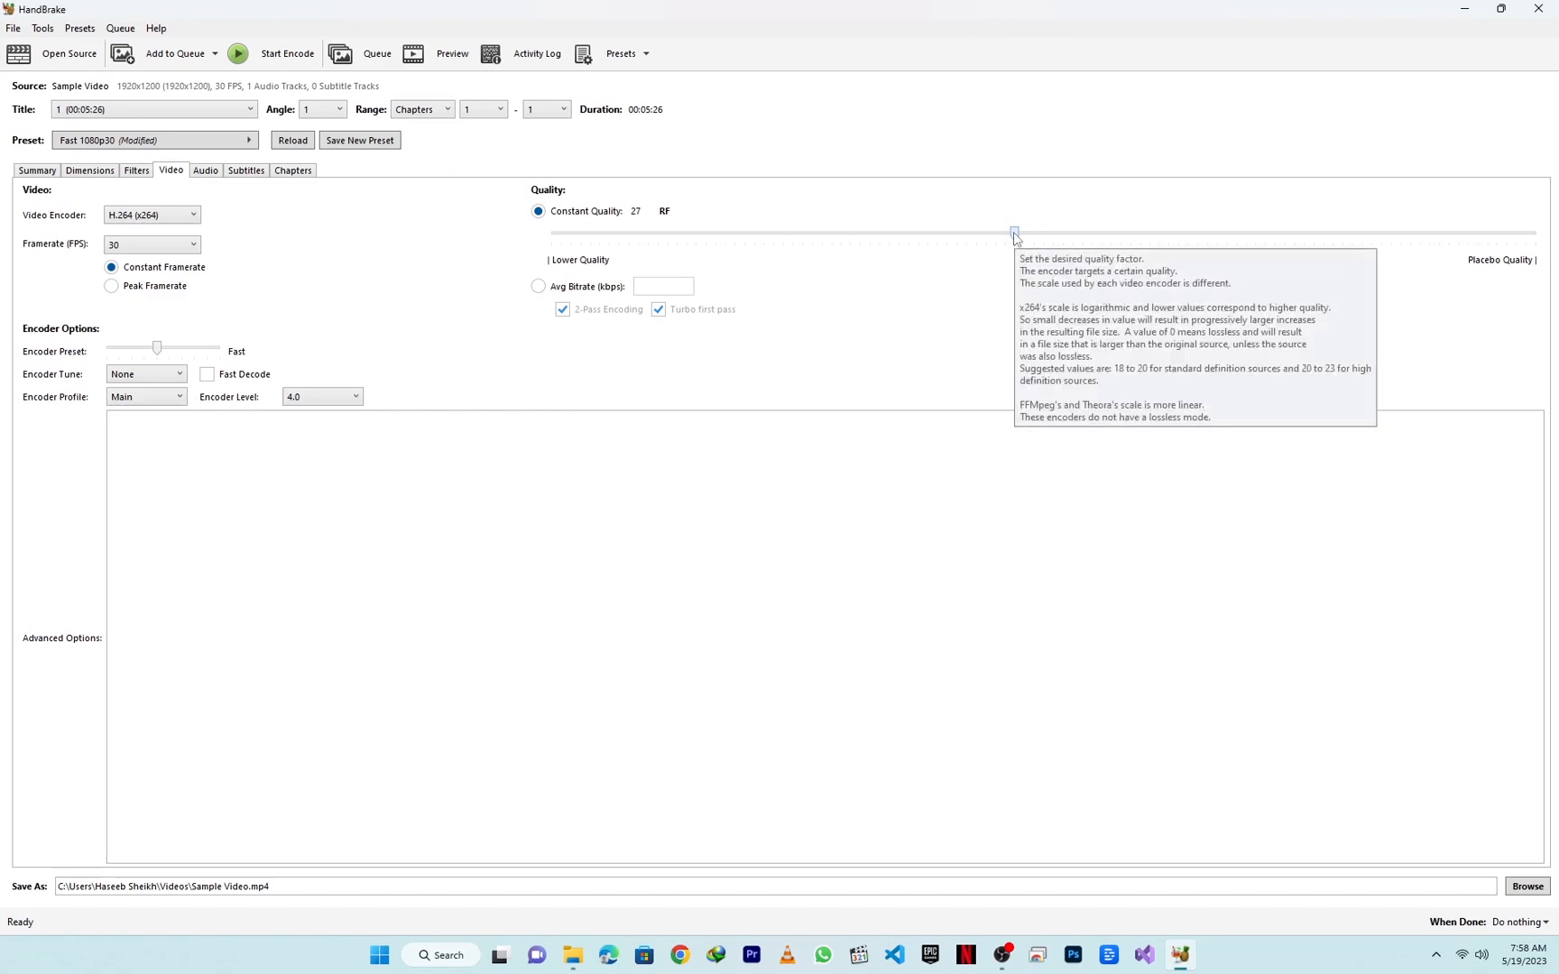
drag(1016, 242, 1111, 254)
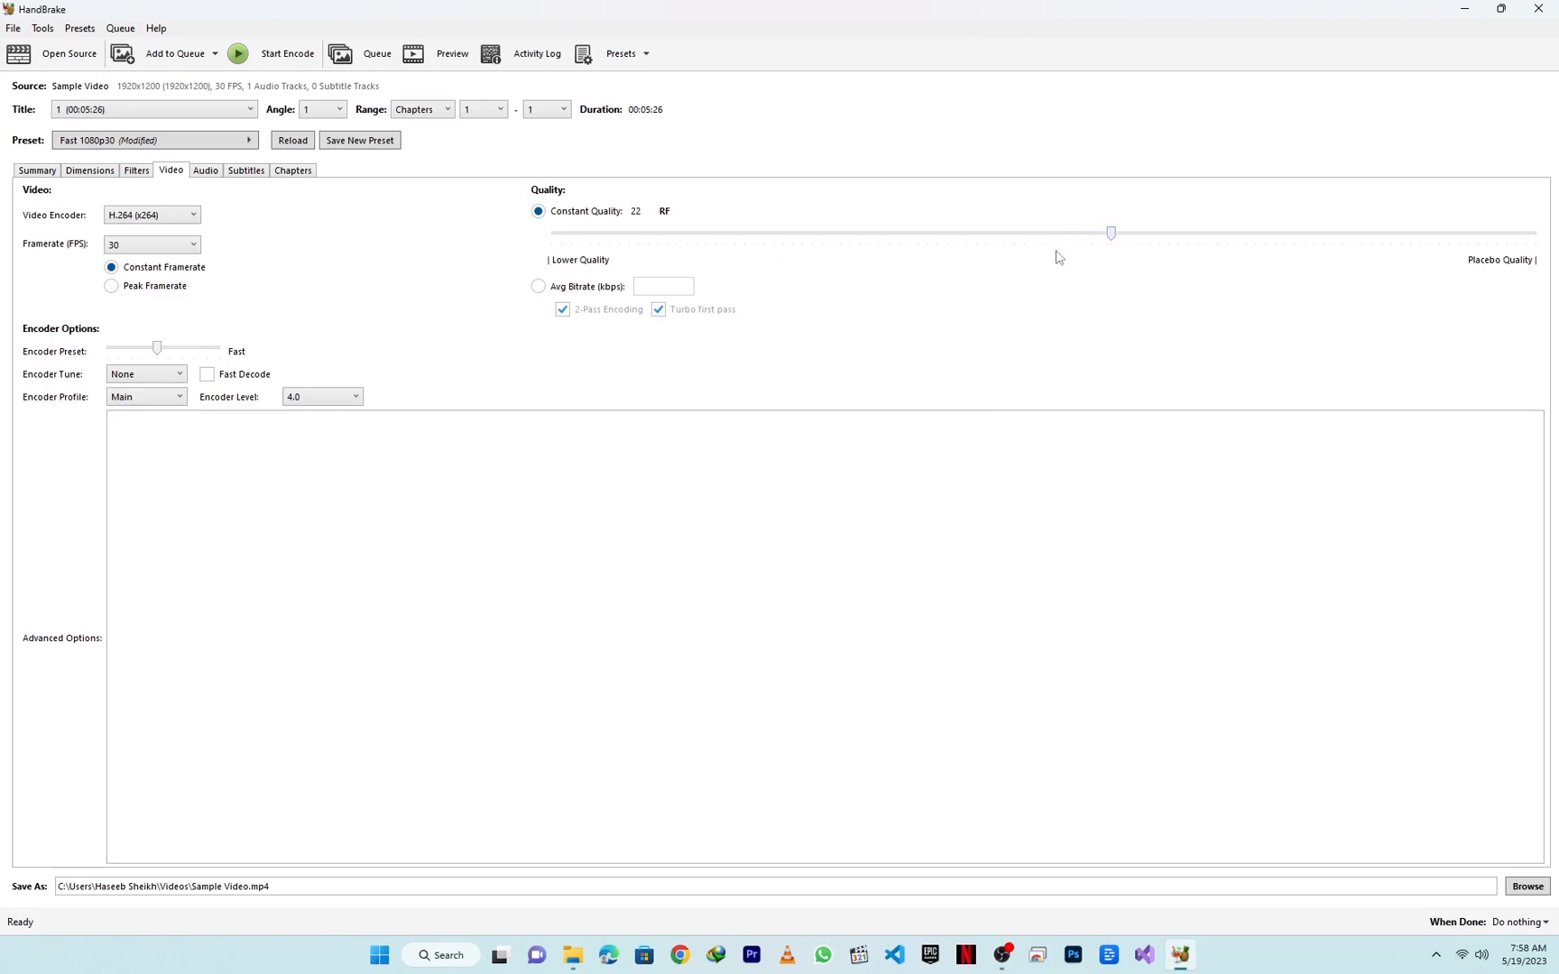
Step: Review the audio, subtitle and chapter settings and return to the output summary
click(205, 172)
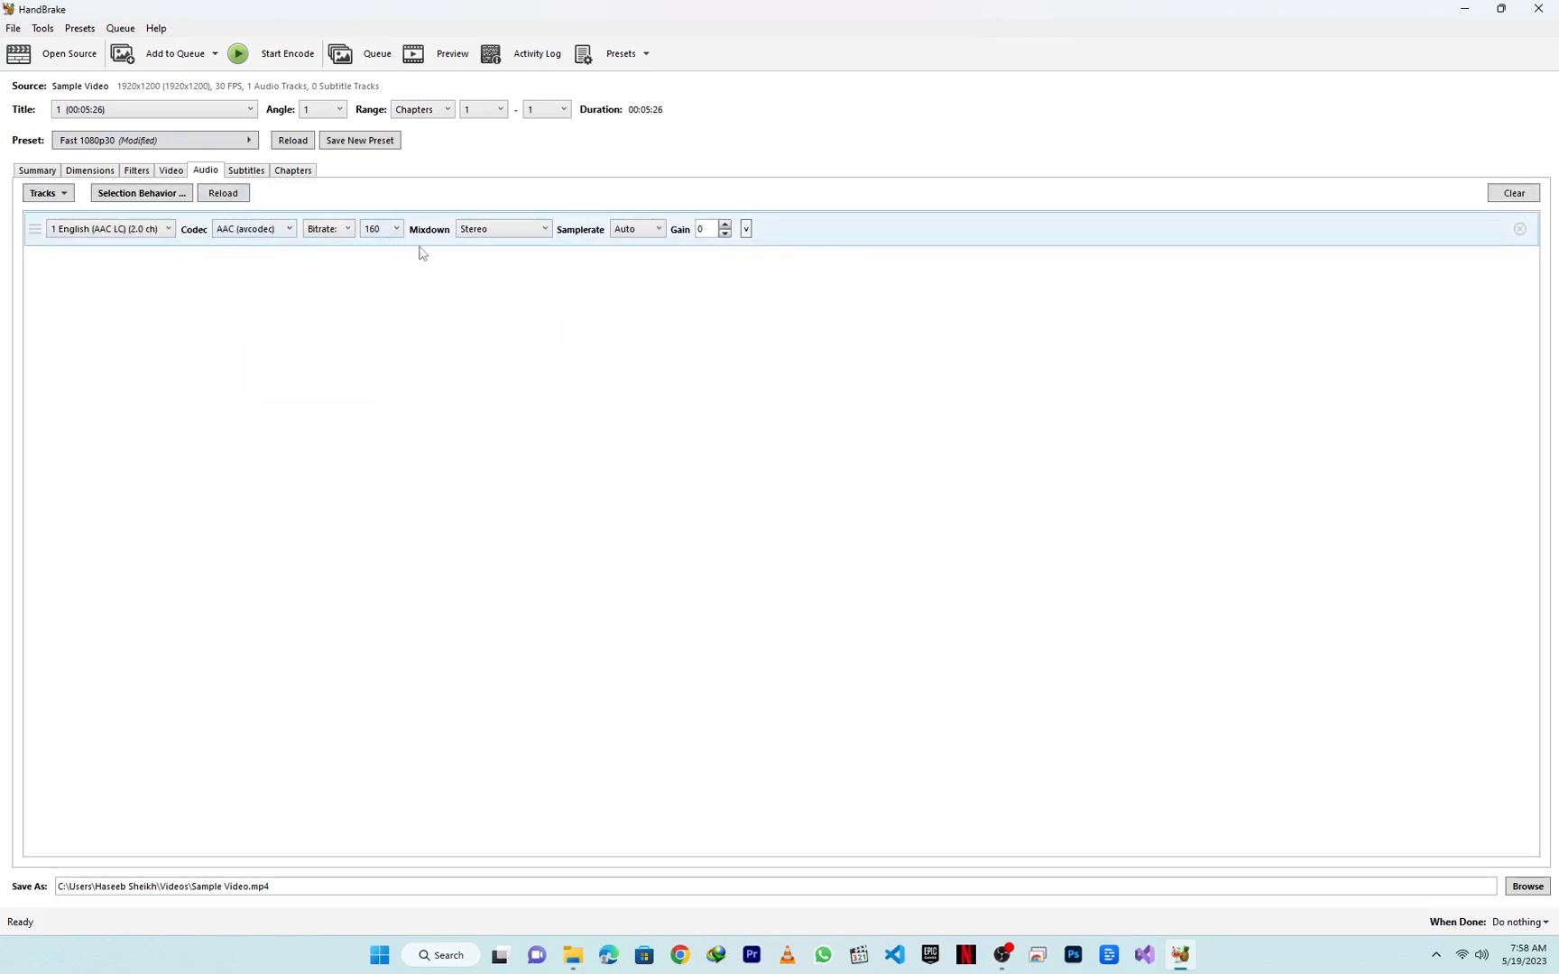
click(258, 175)
click(296, 172)
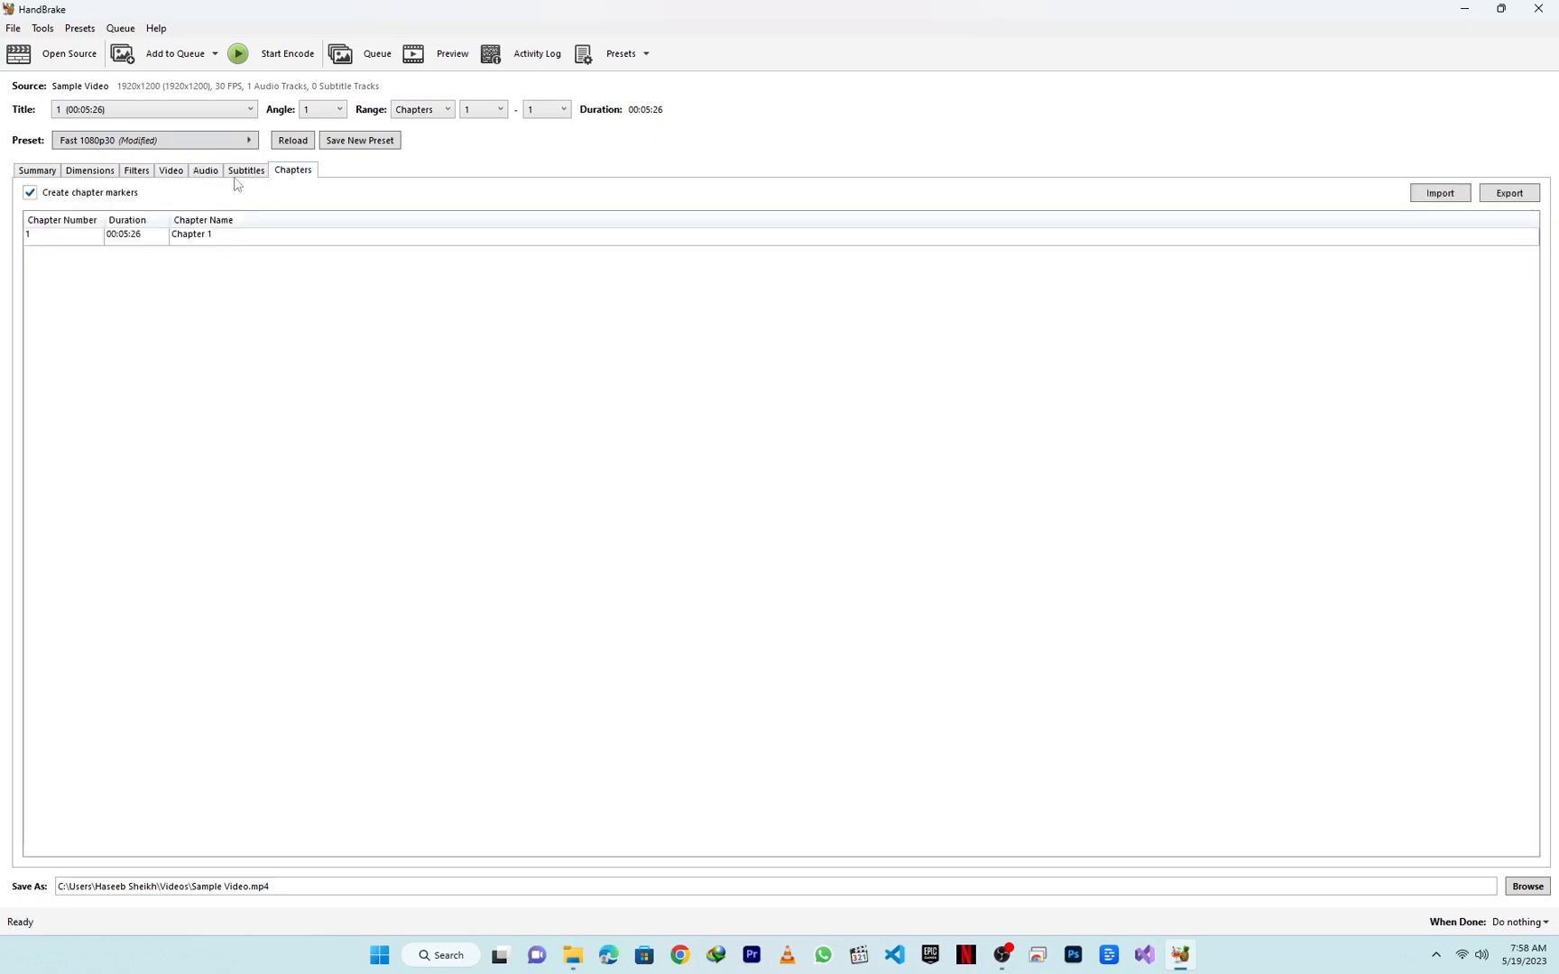
click(37, 170)
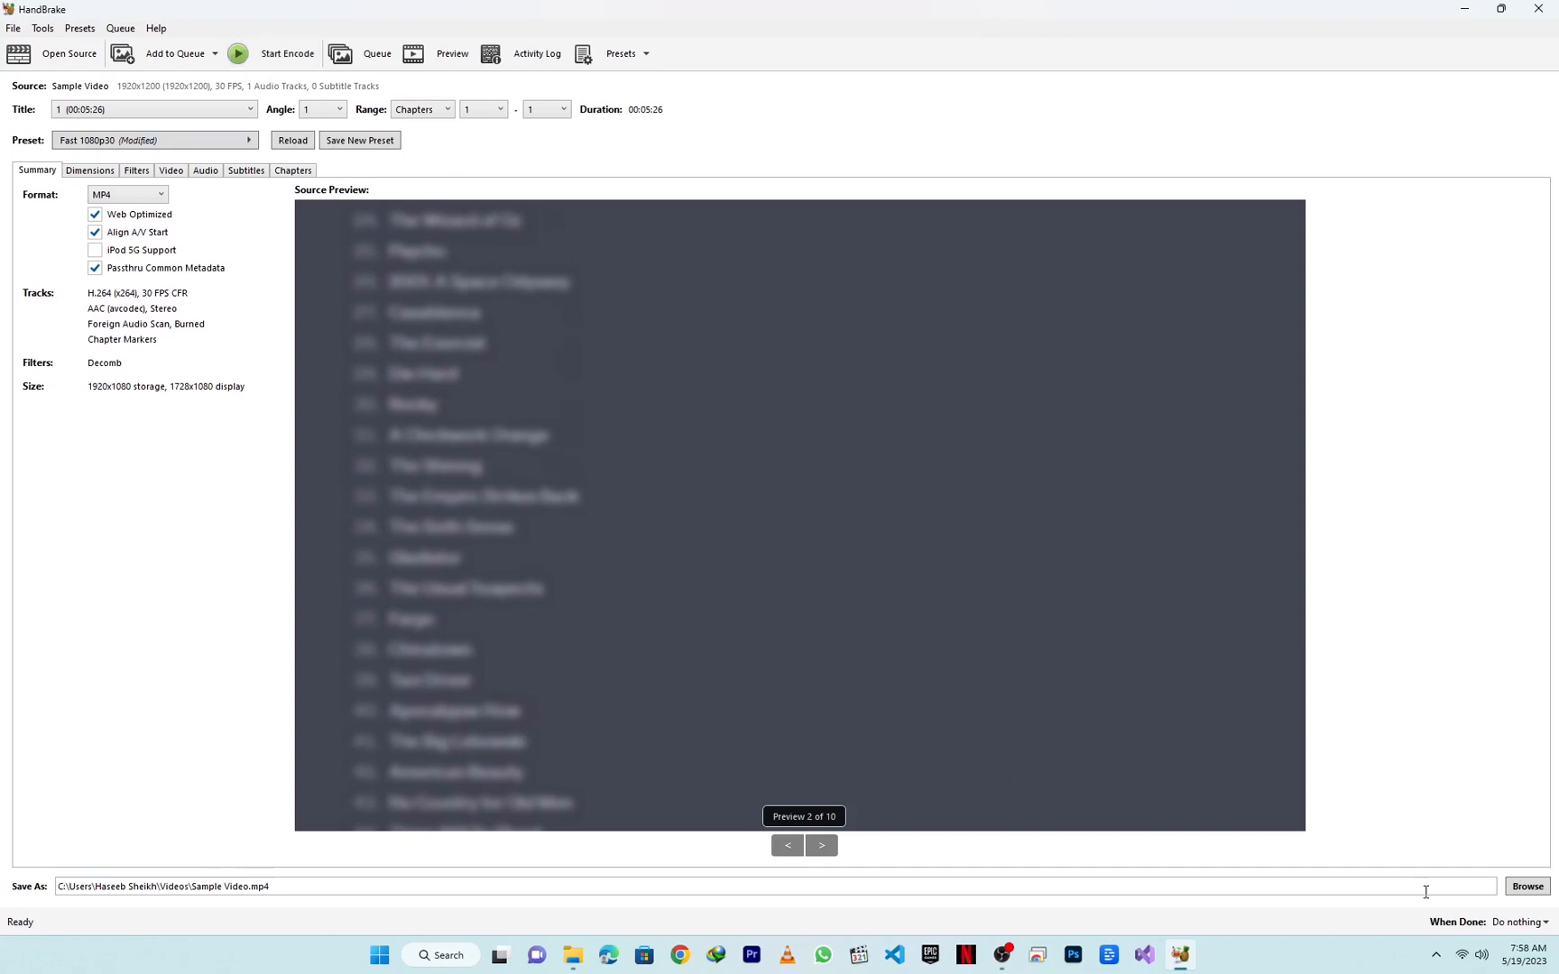
Step: Choose the Desktop as the output destination and change the output file name to "Sample Video compressed"
click(1525, 888)
click(69, 213)
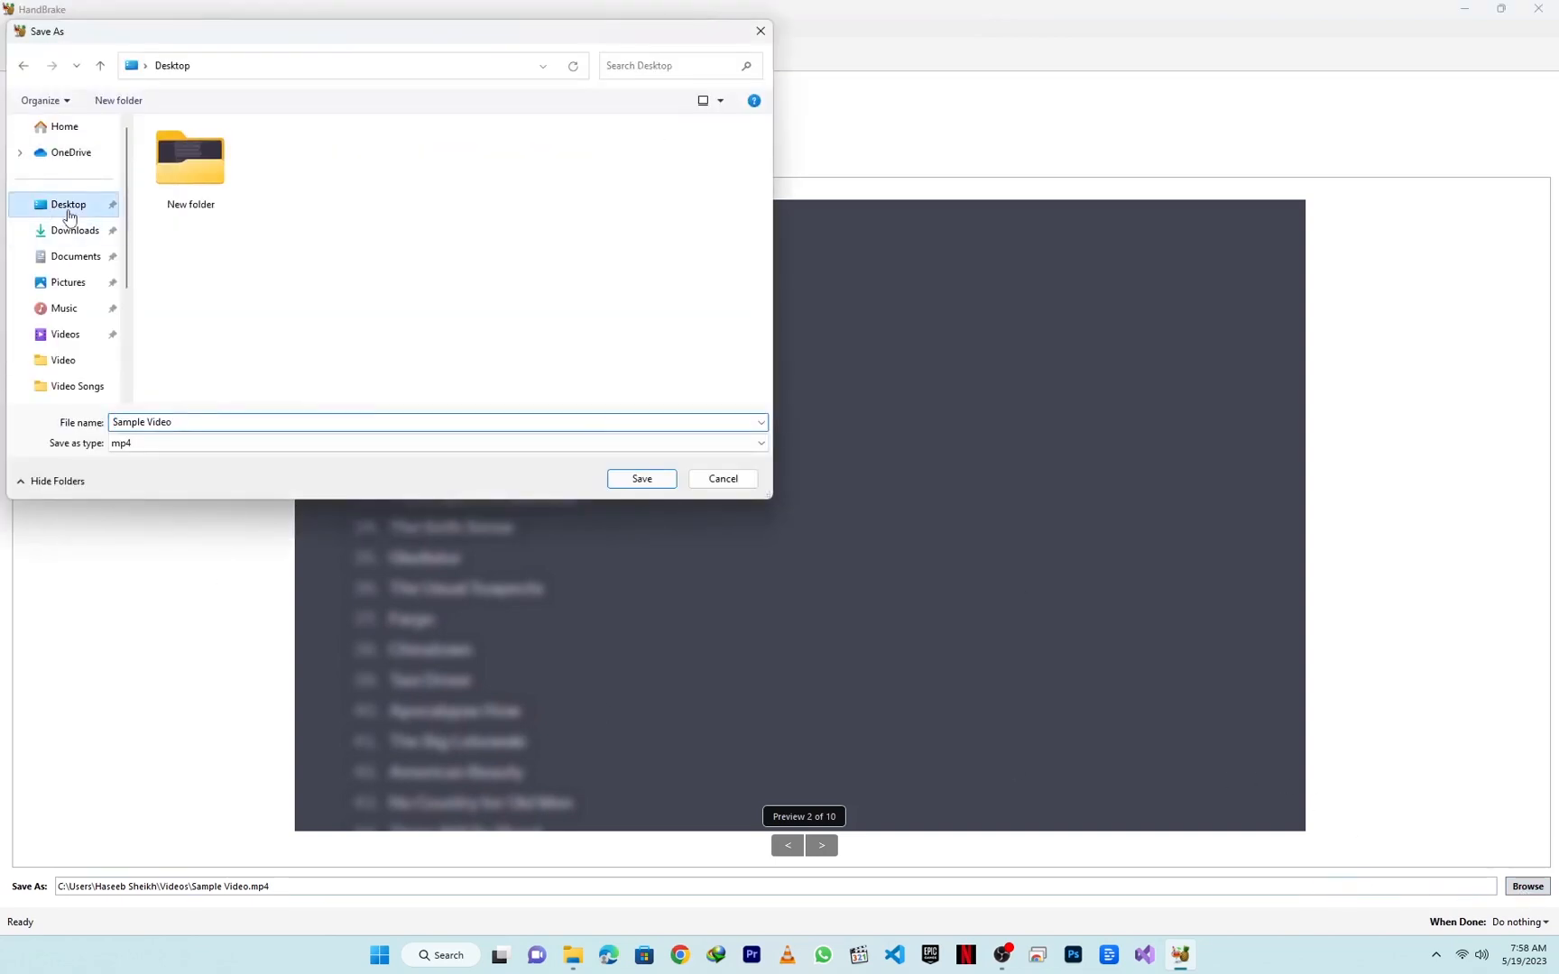
click(175, 199)
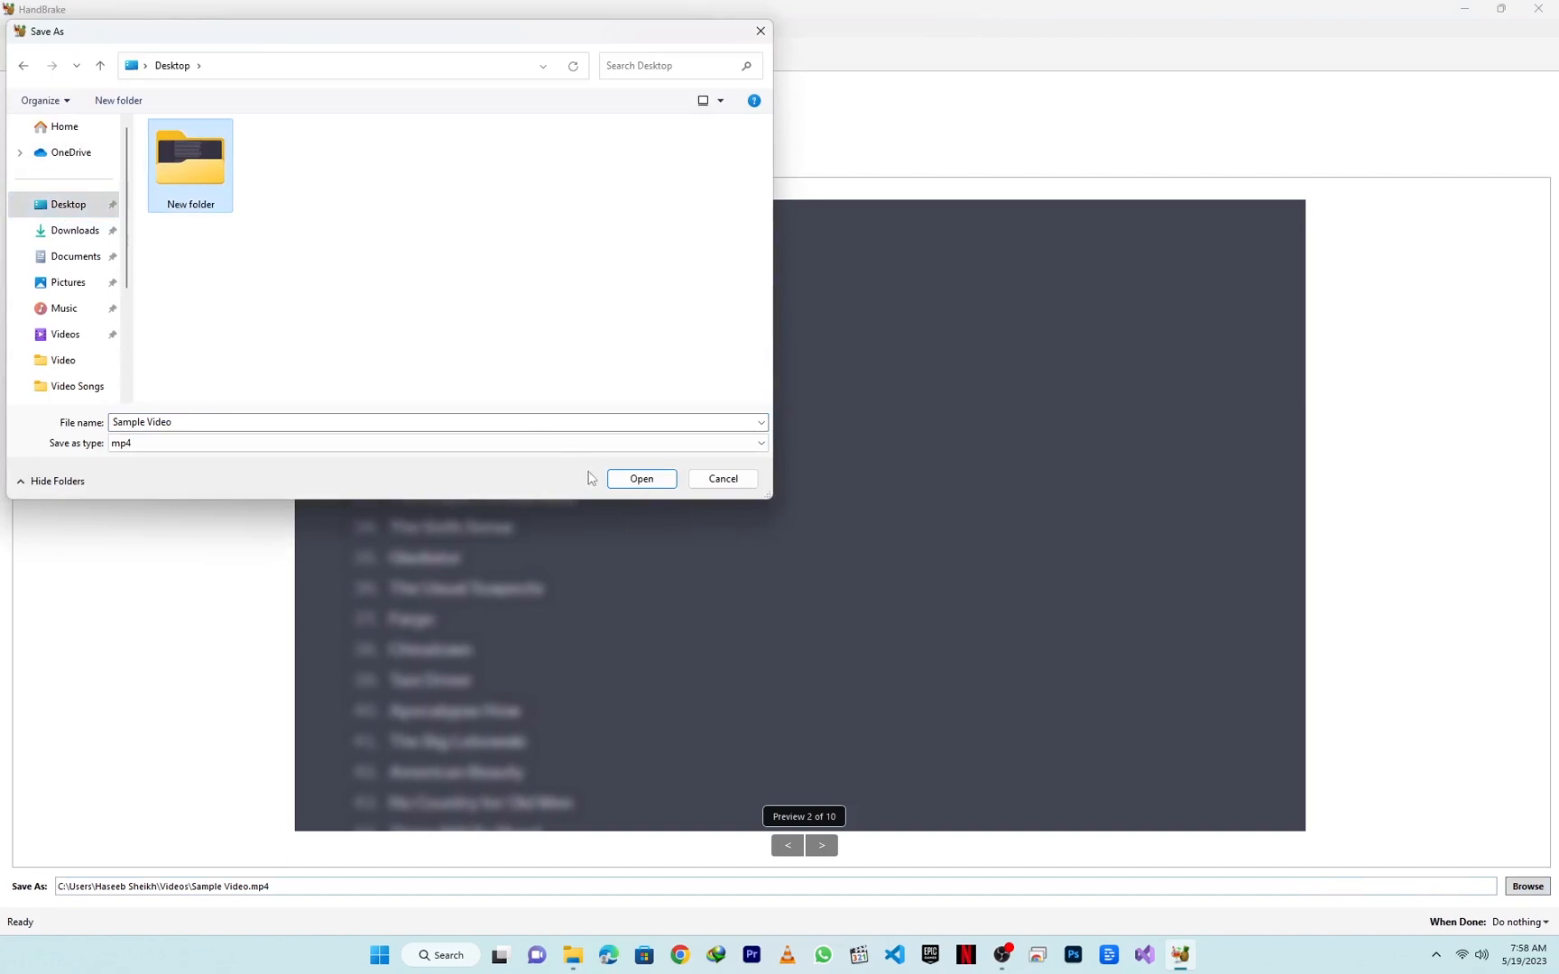
click(271, 422)
click(273, 422)
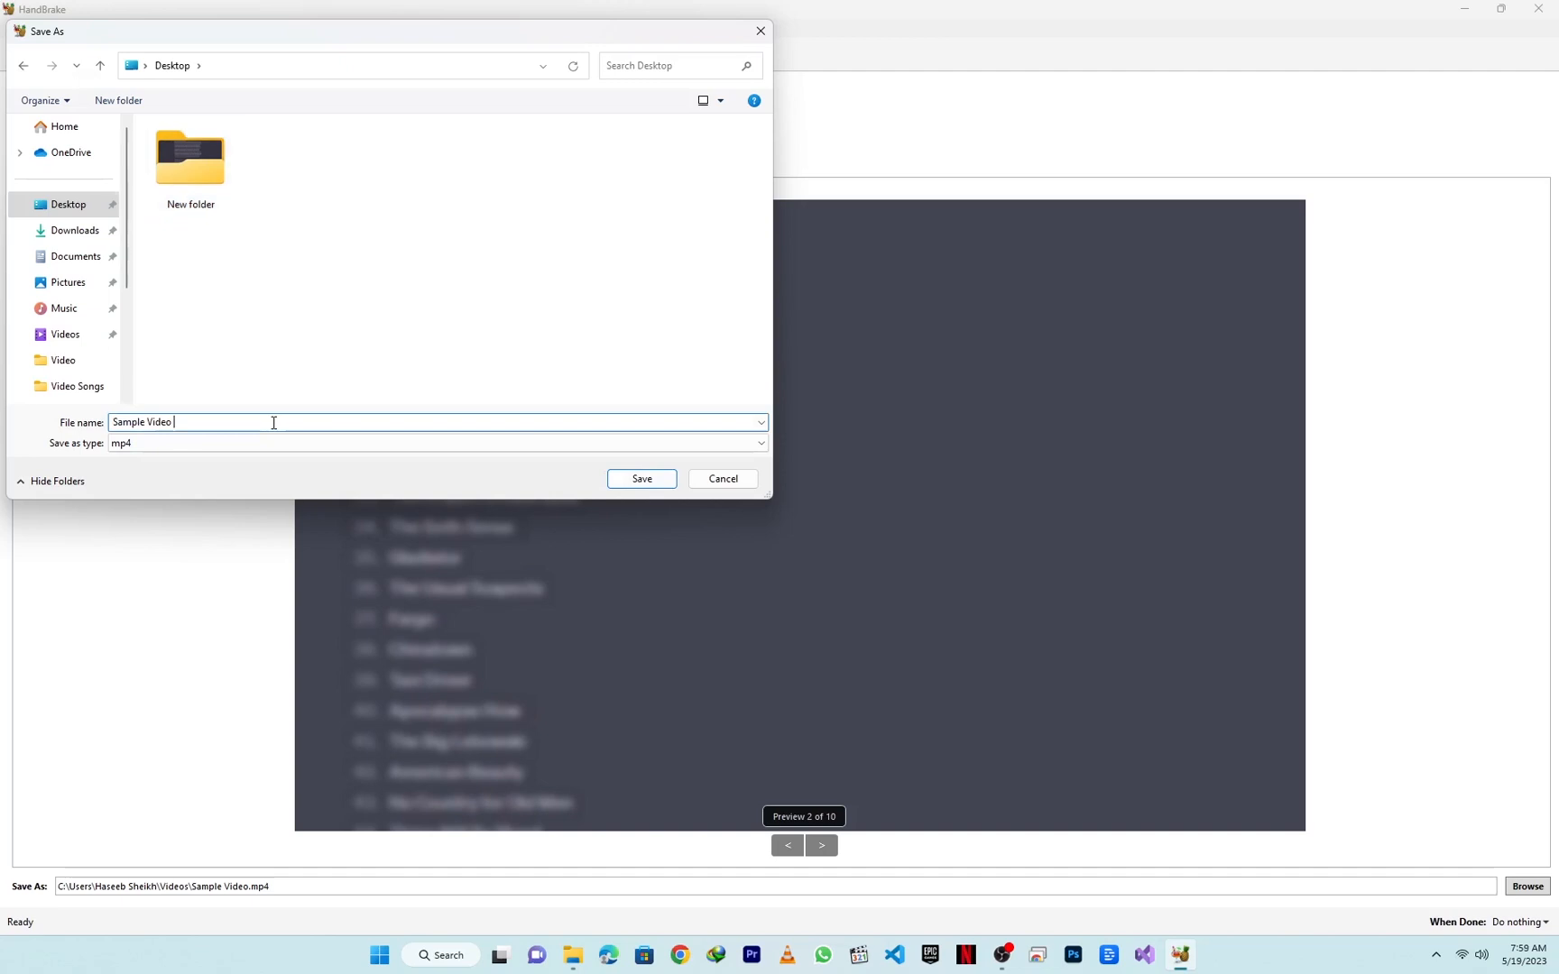
text(compressed)
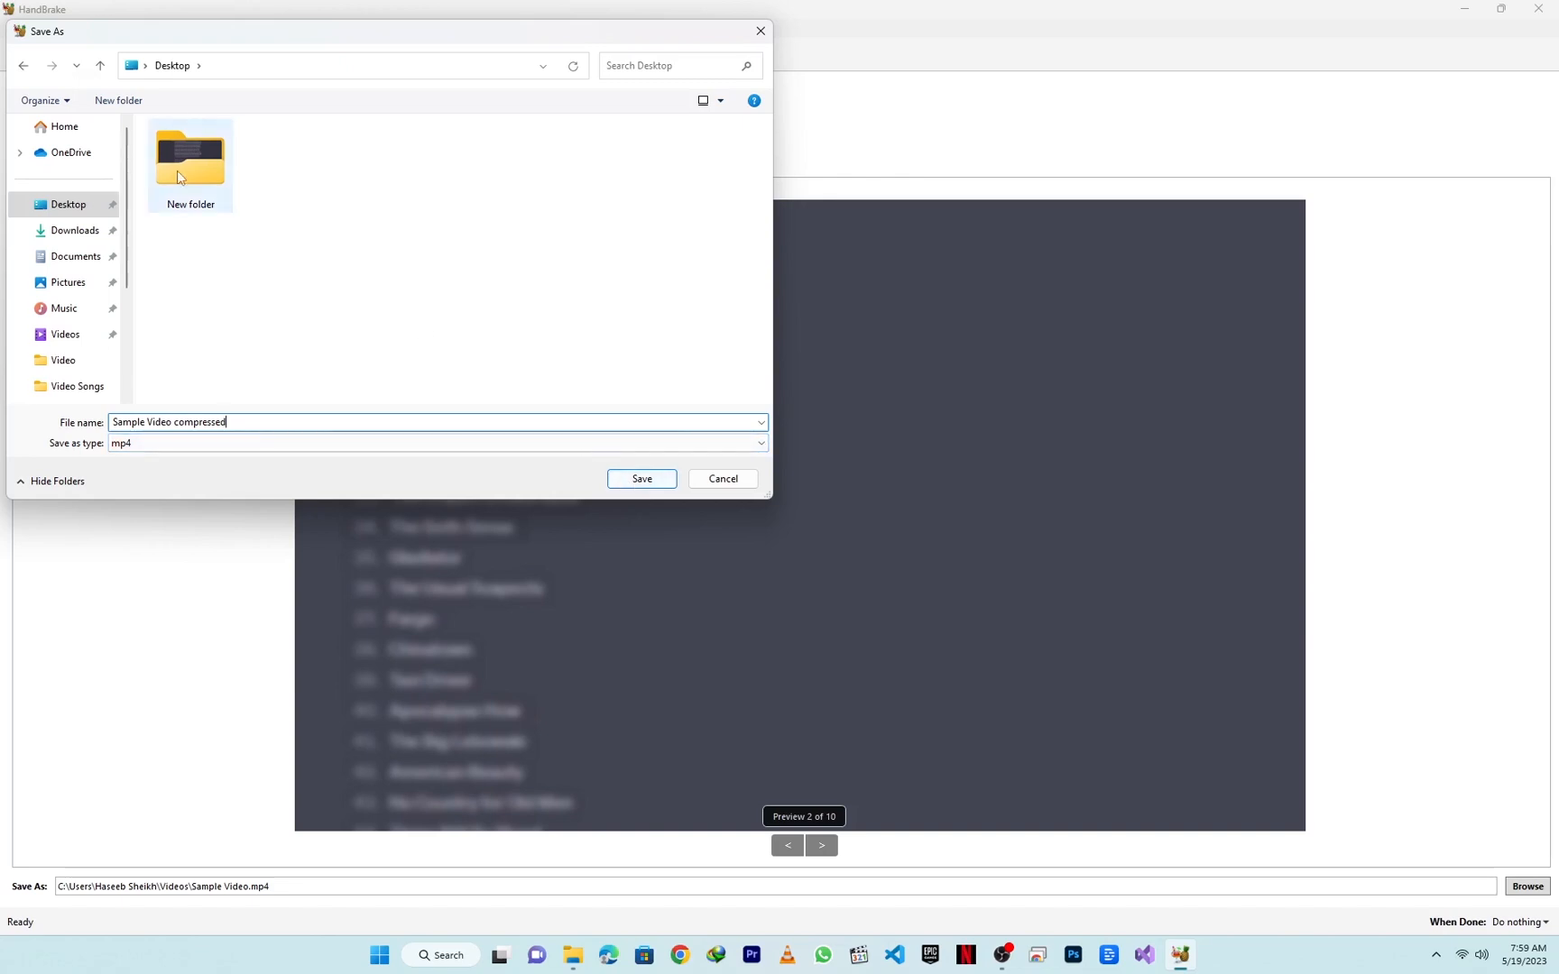
Step: Open New folder on the Desktop and save the output destination there as an mp4 file
click(217, 198)
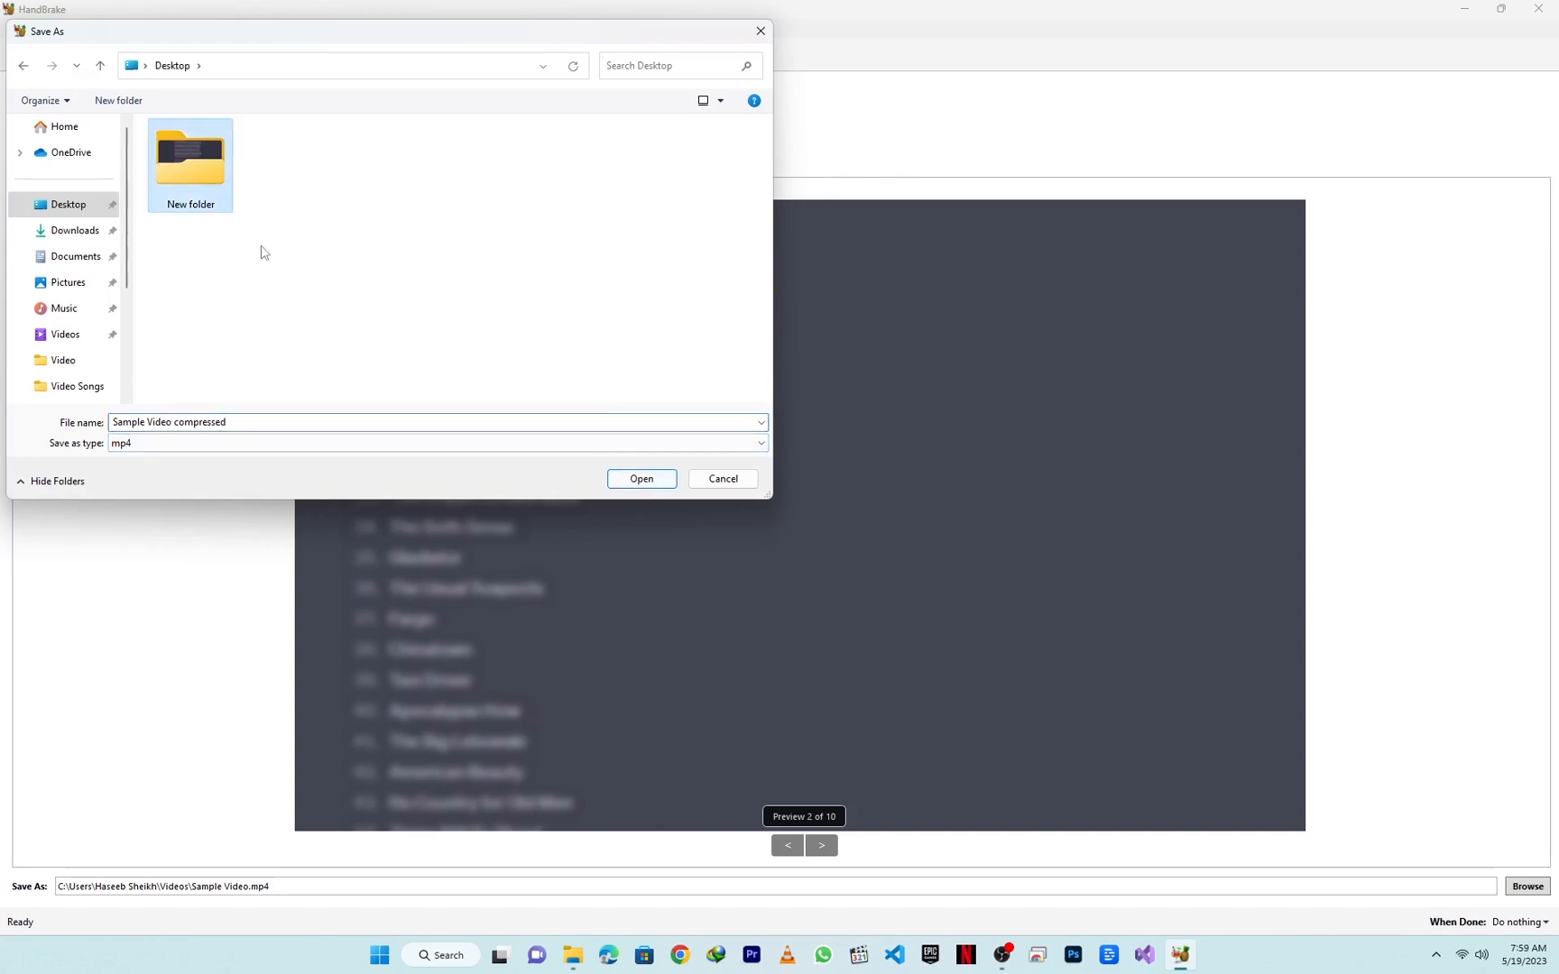
double_click(210, 195)
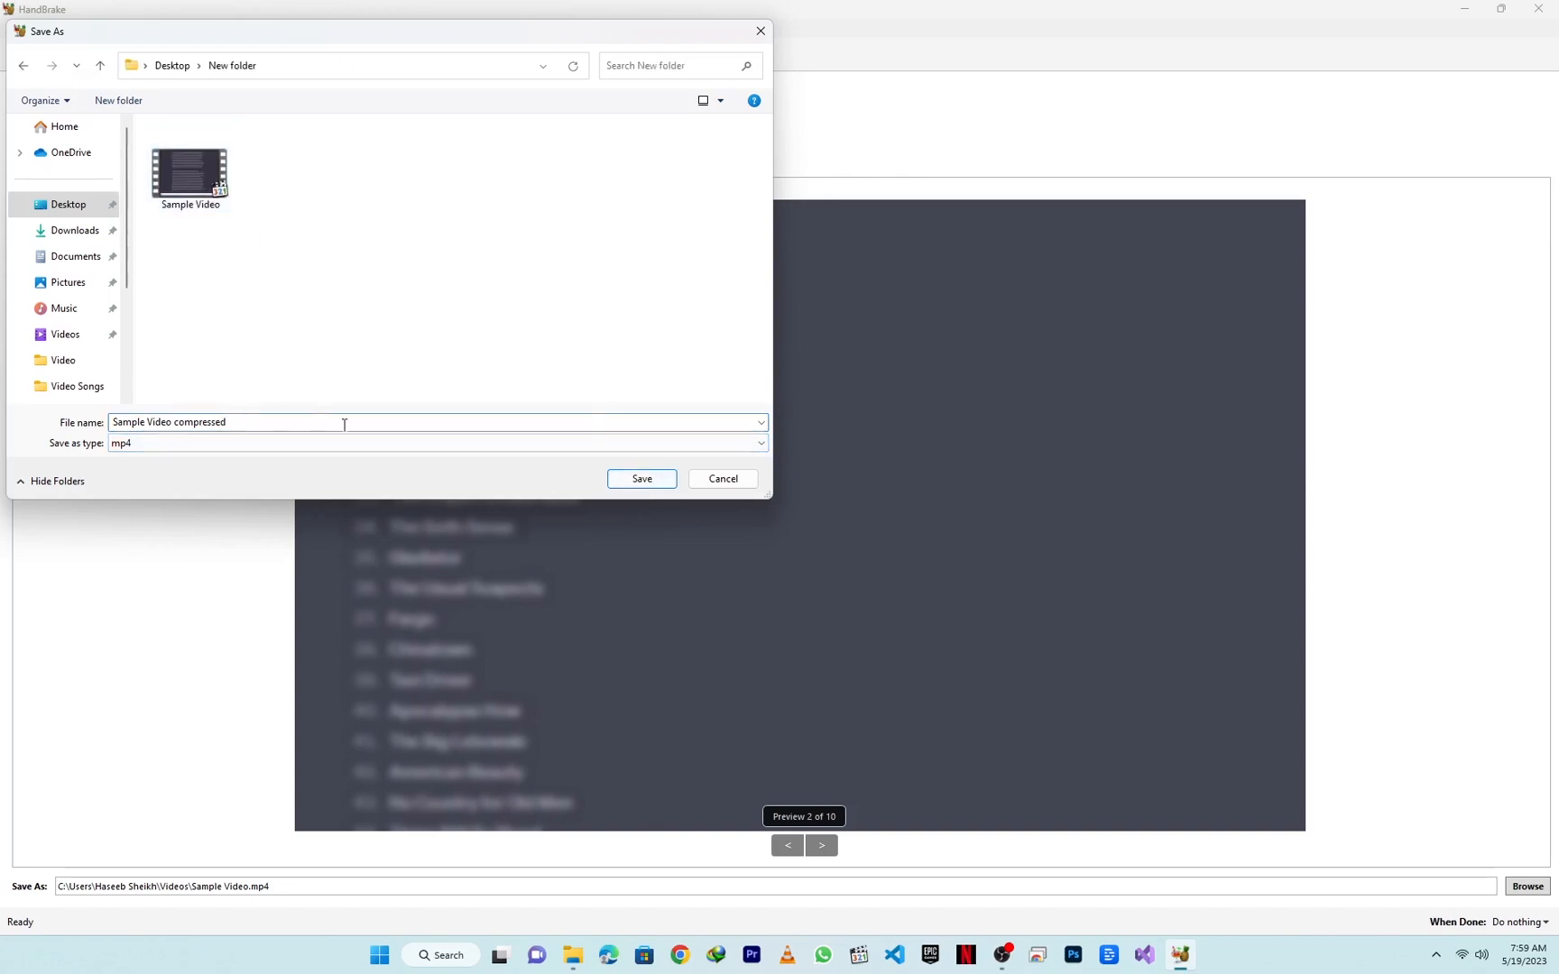
click(386, 421)
click(388, 421)
click(642, 480)
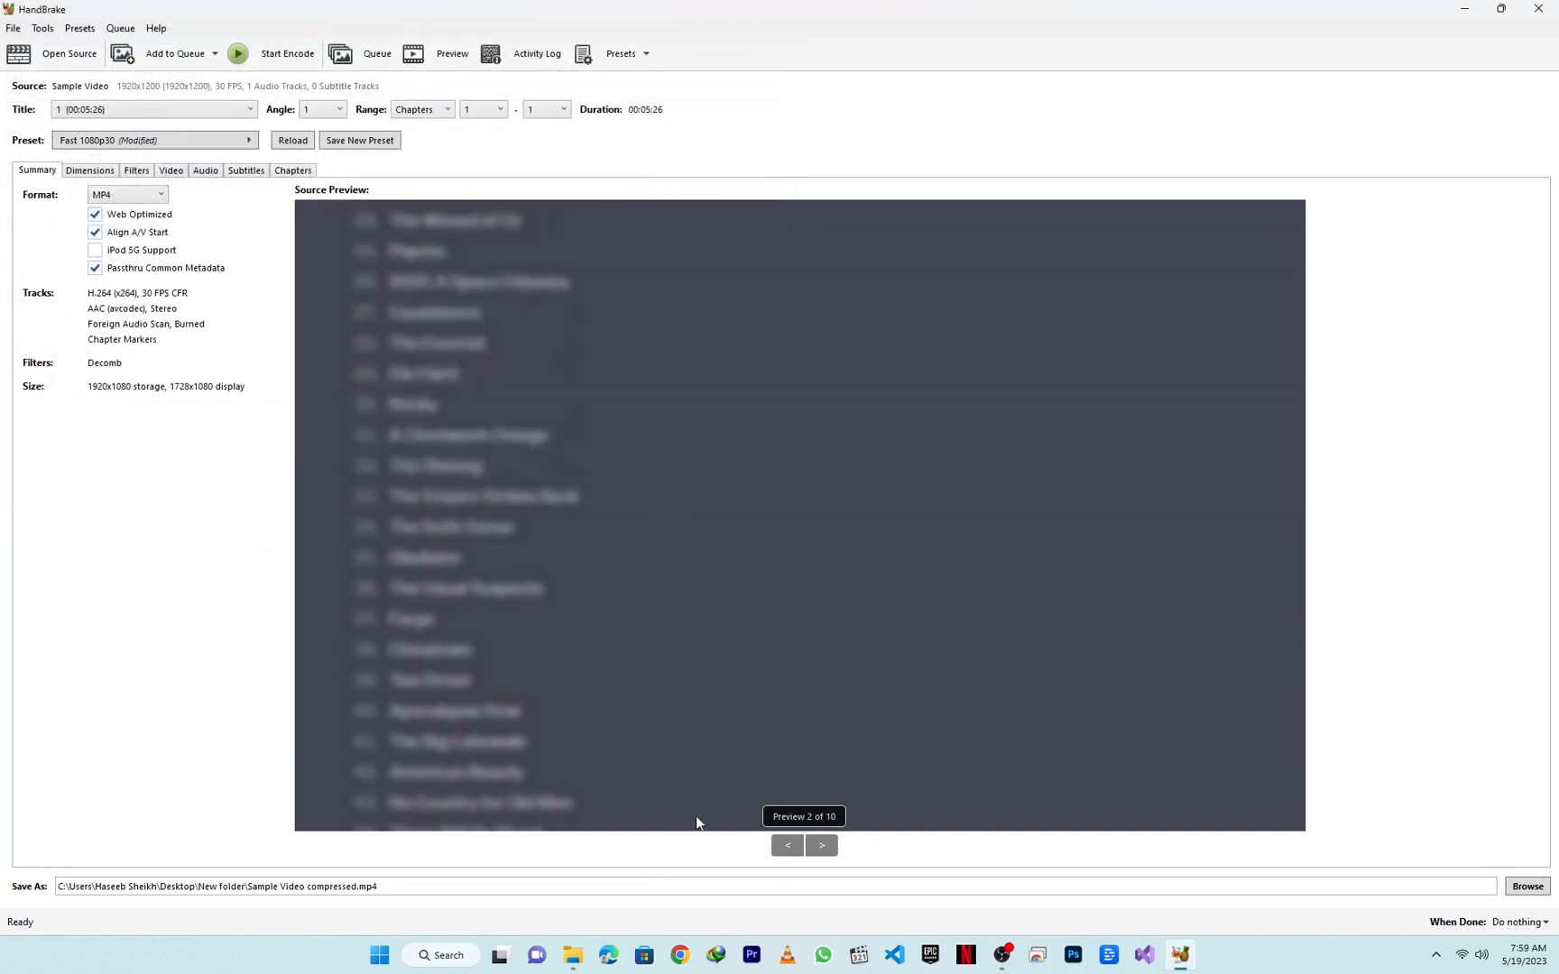
Step: Save the current encoding settings as a new preset named "My compresses settings"
click(647, 56)
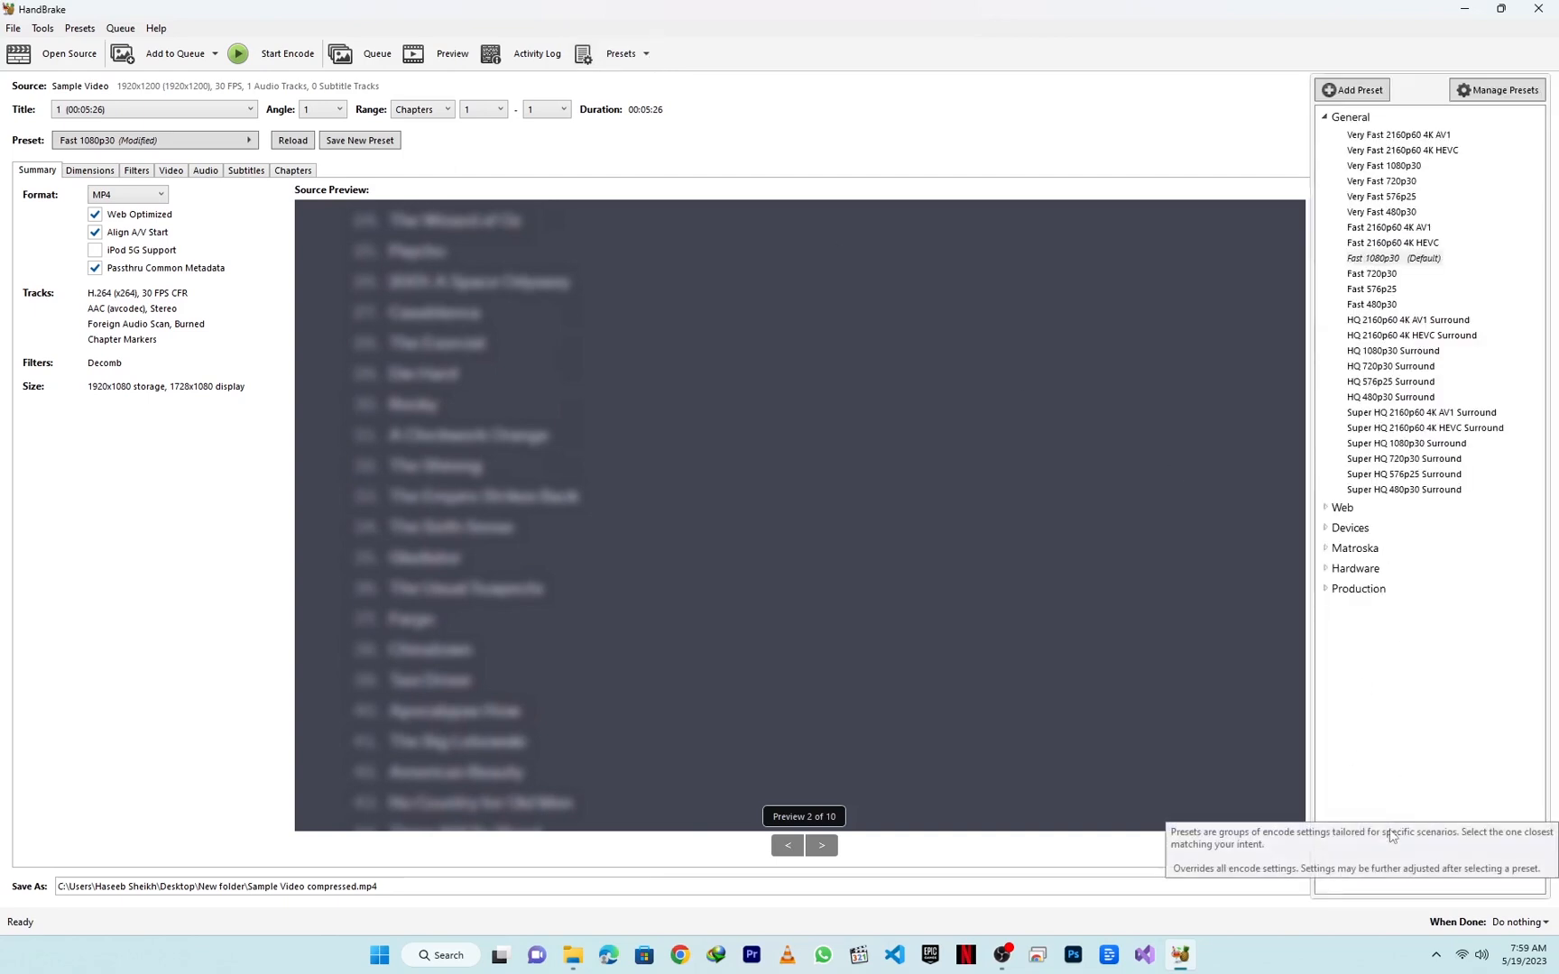
click(1340, 94)
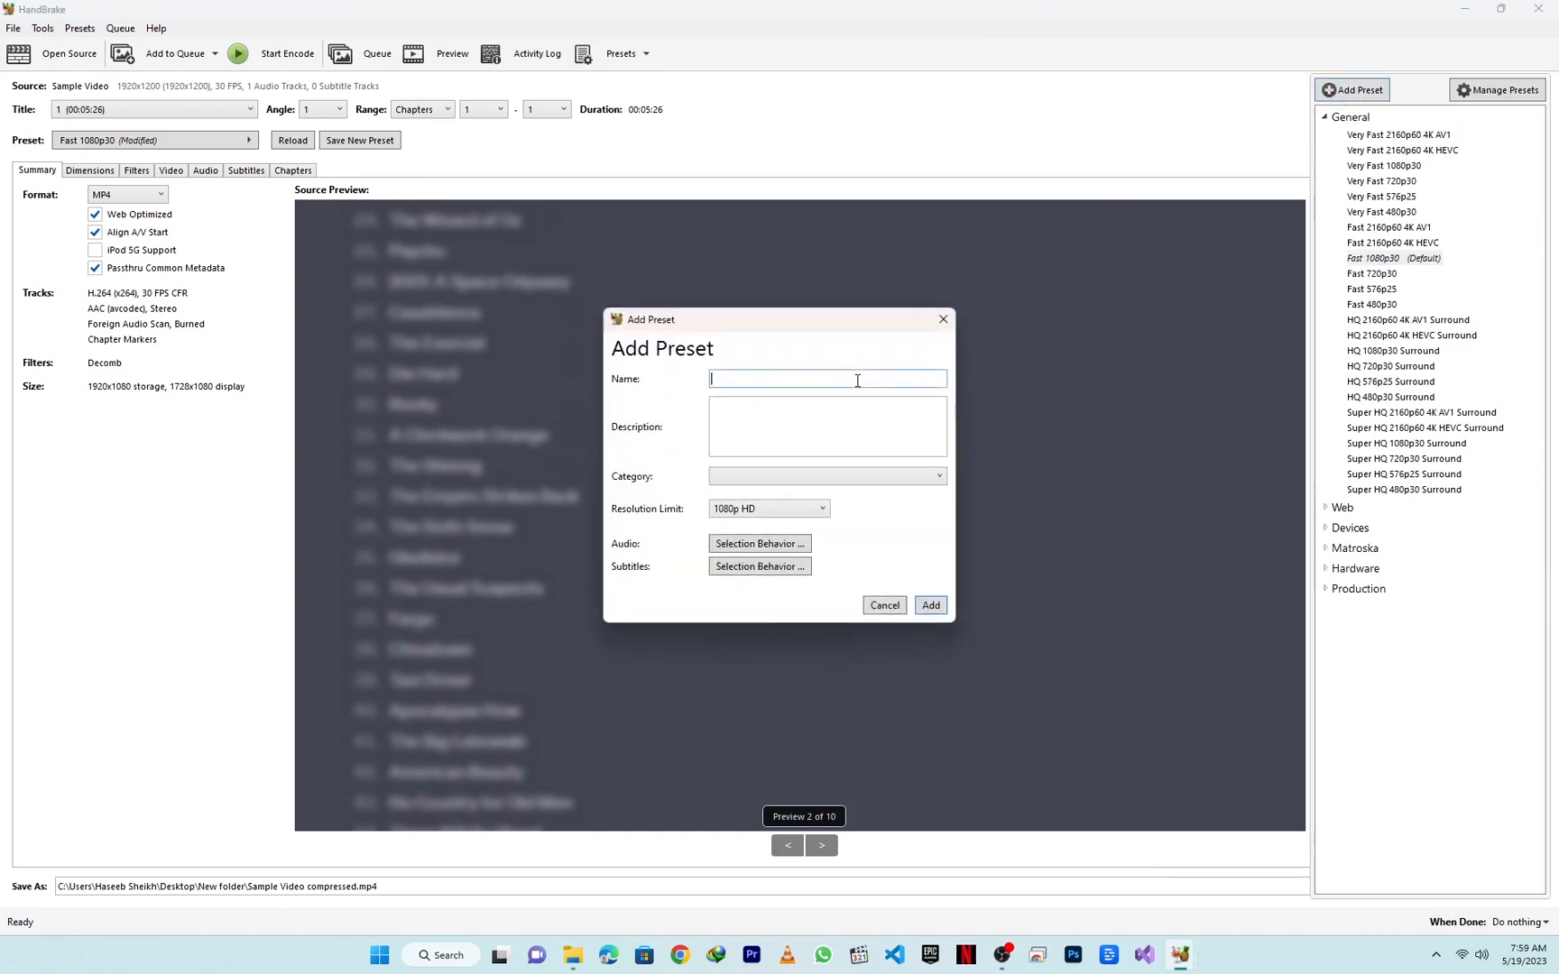
text(m)
text(My )
text(comp)
text(ress)
text(es settings)
click(930, 606)
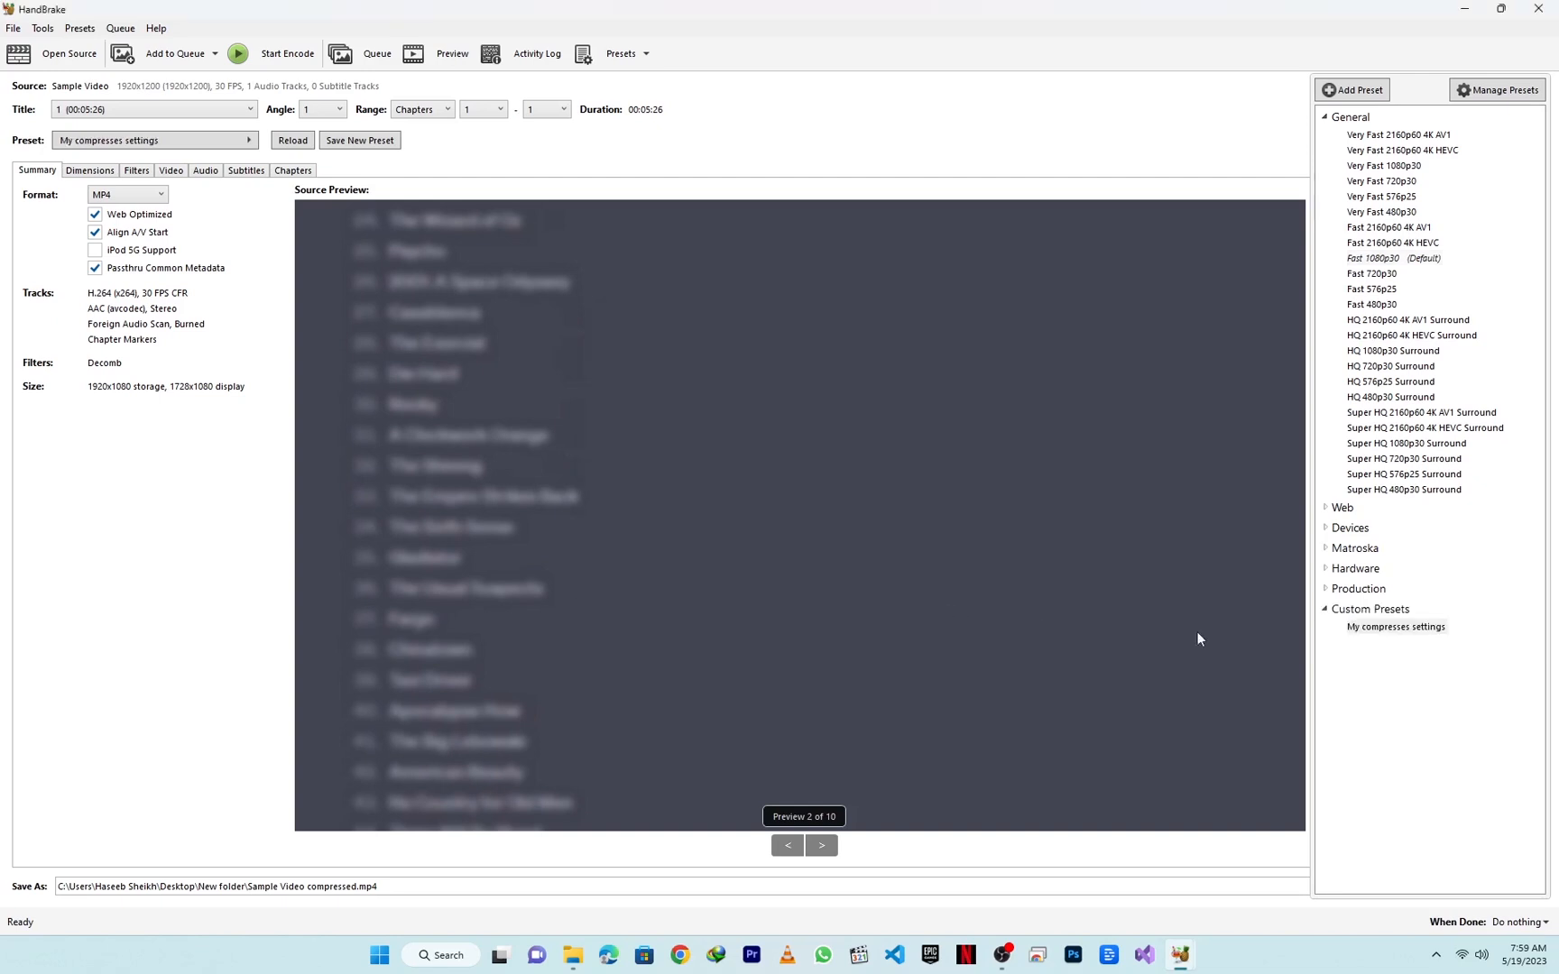
Step: Select the custom preset "My compresses settings" and start encoding the video
click(1419, 629)
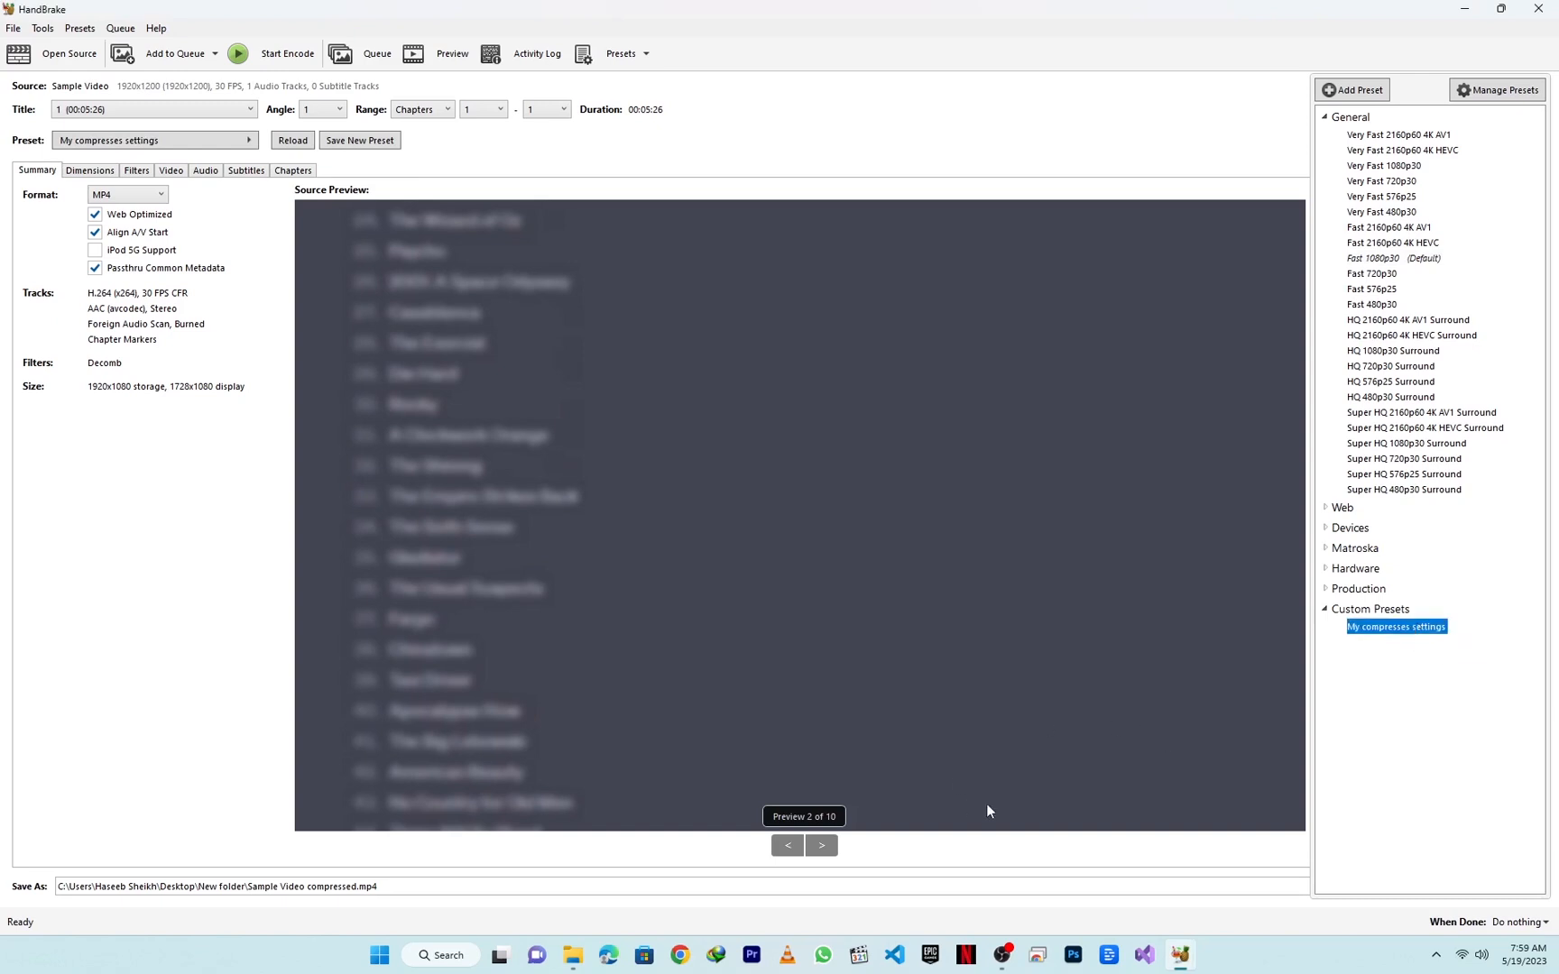
click(277, 56)
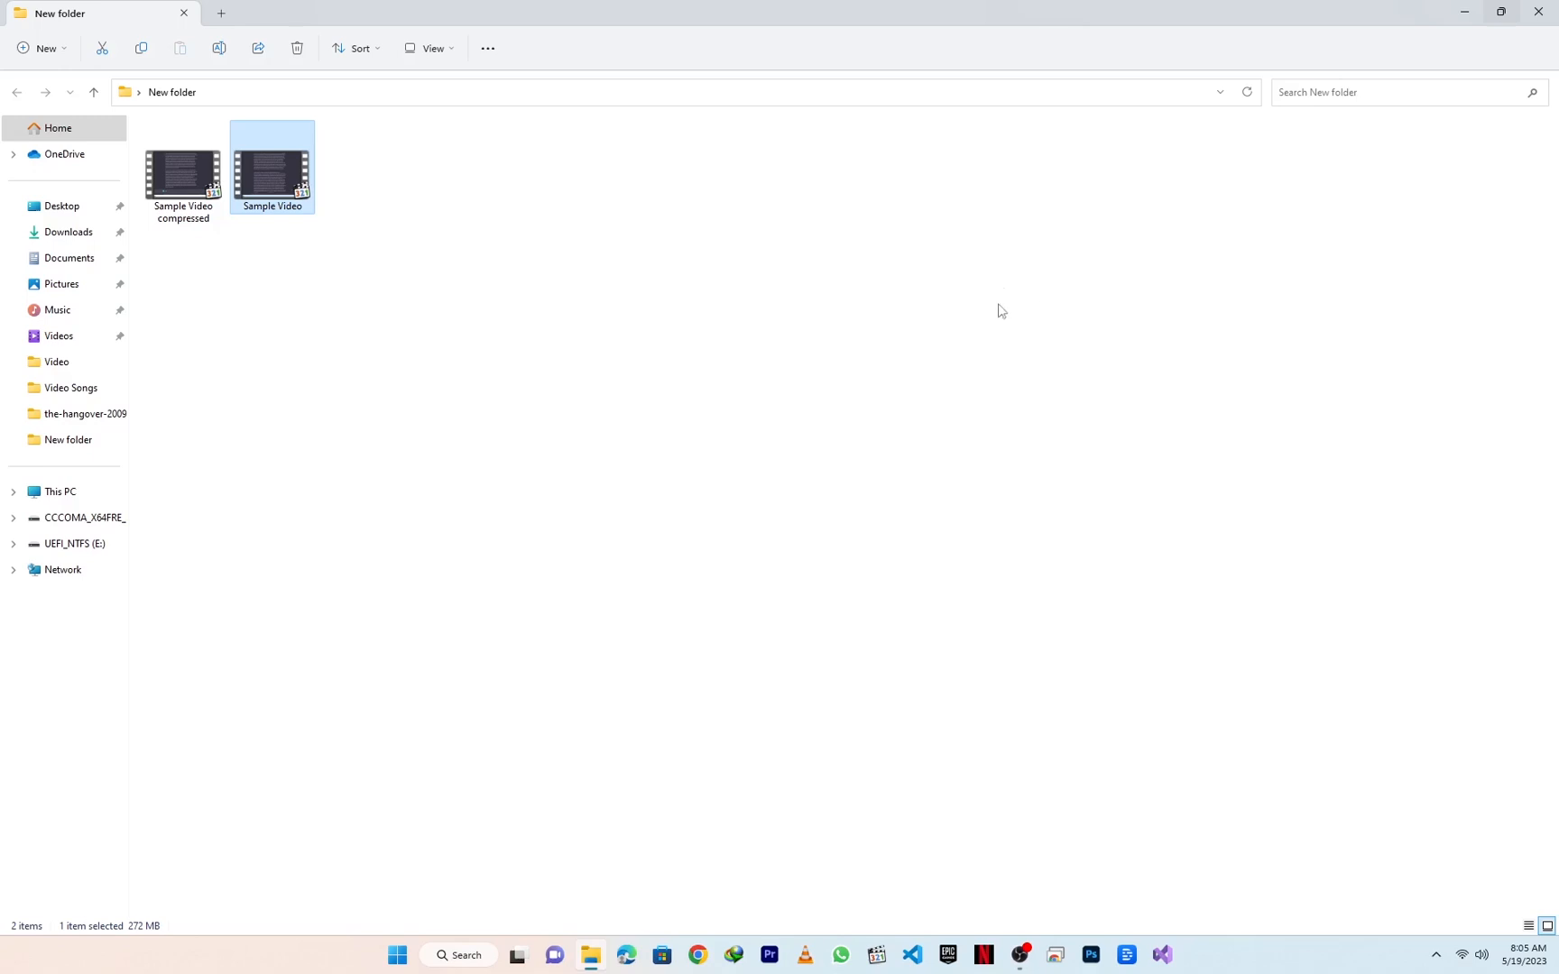
Step: In File Explorer, check the file size in the properties of Sample Video compressed, and close them
right_click(204, 193)
click(306, 467)
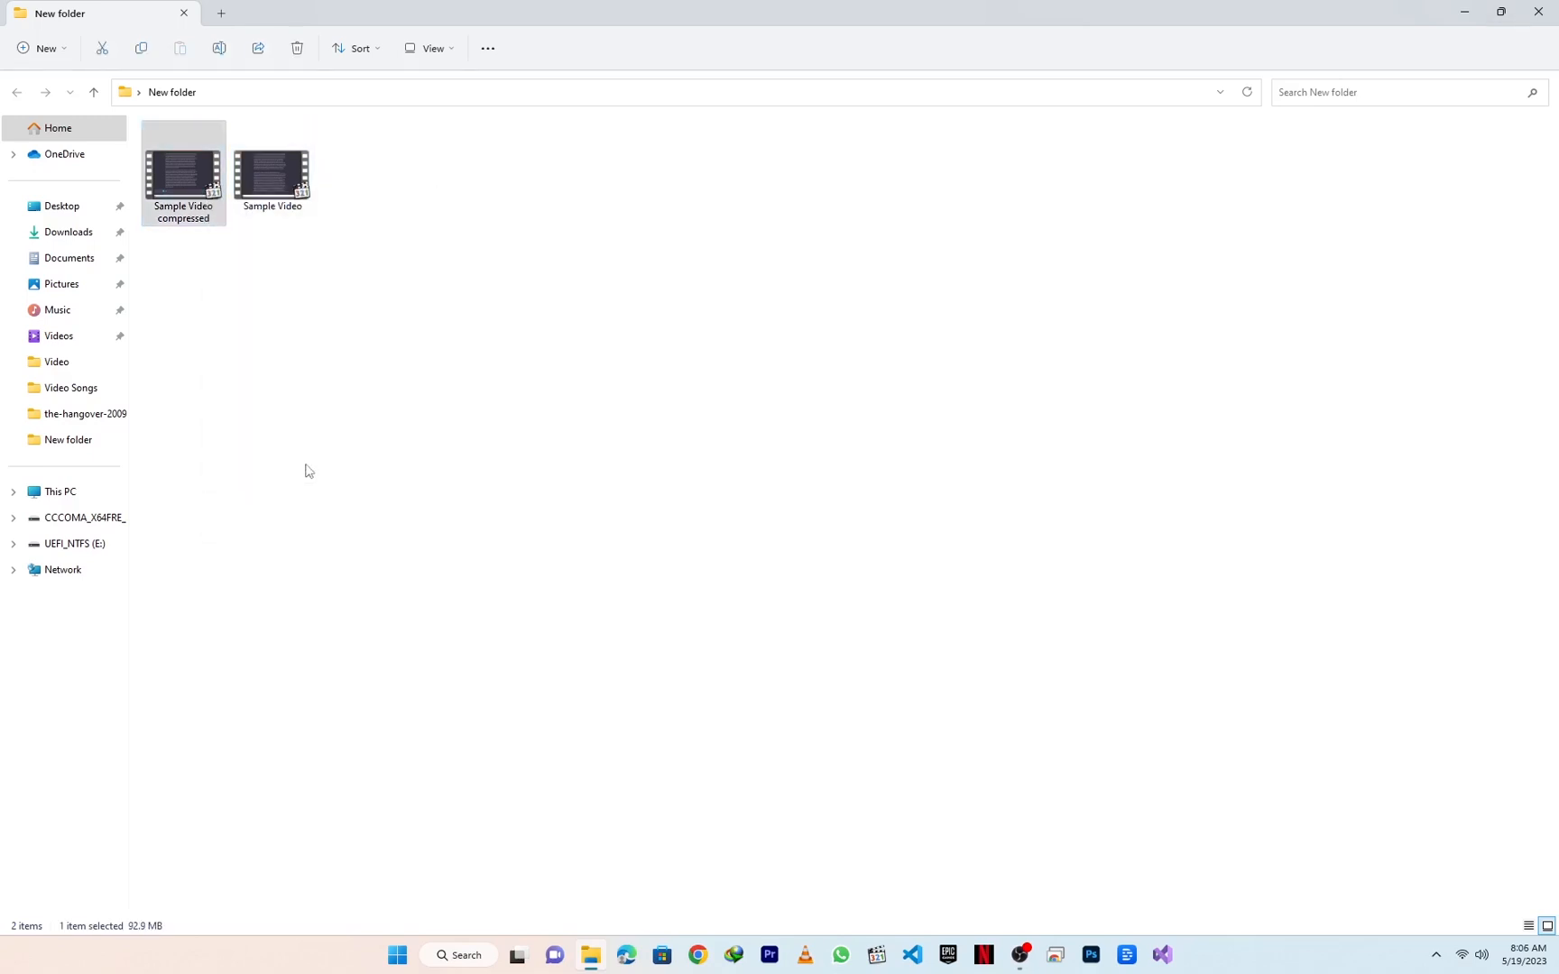
click(392, 878)
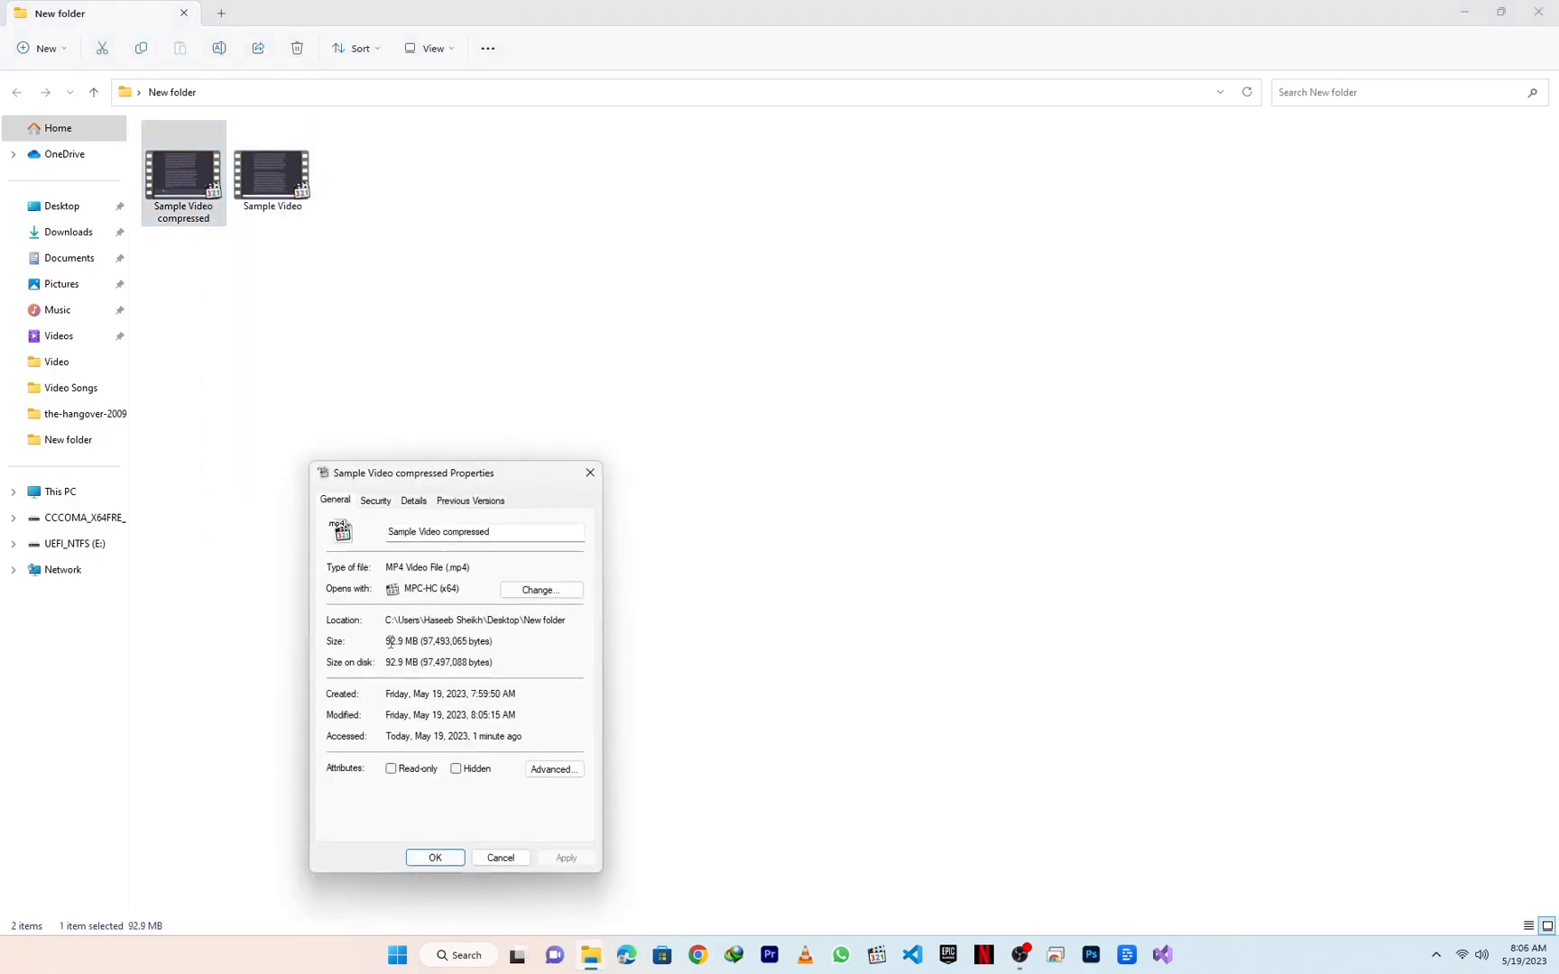
drag(391, 643, 418, 642)
click(448, 857)
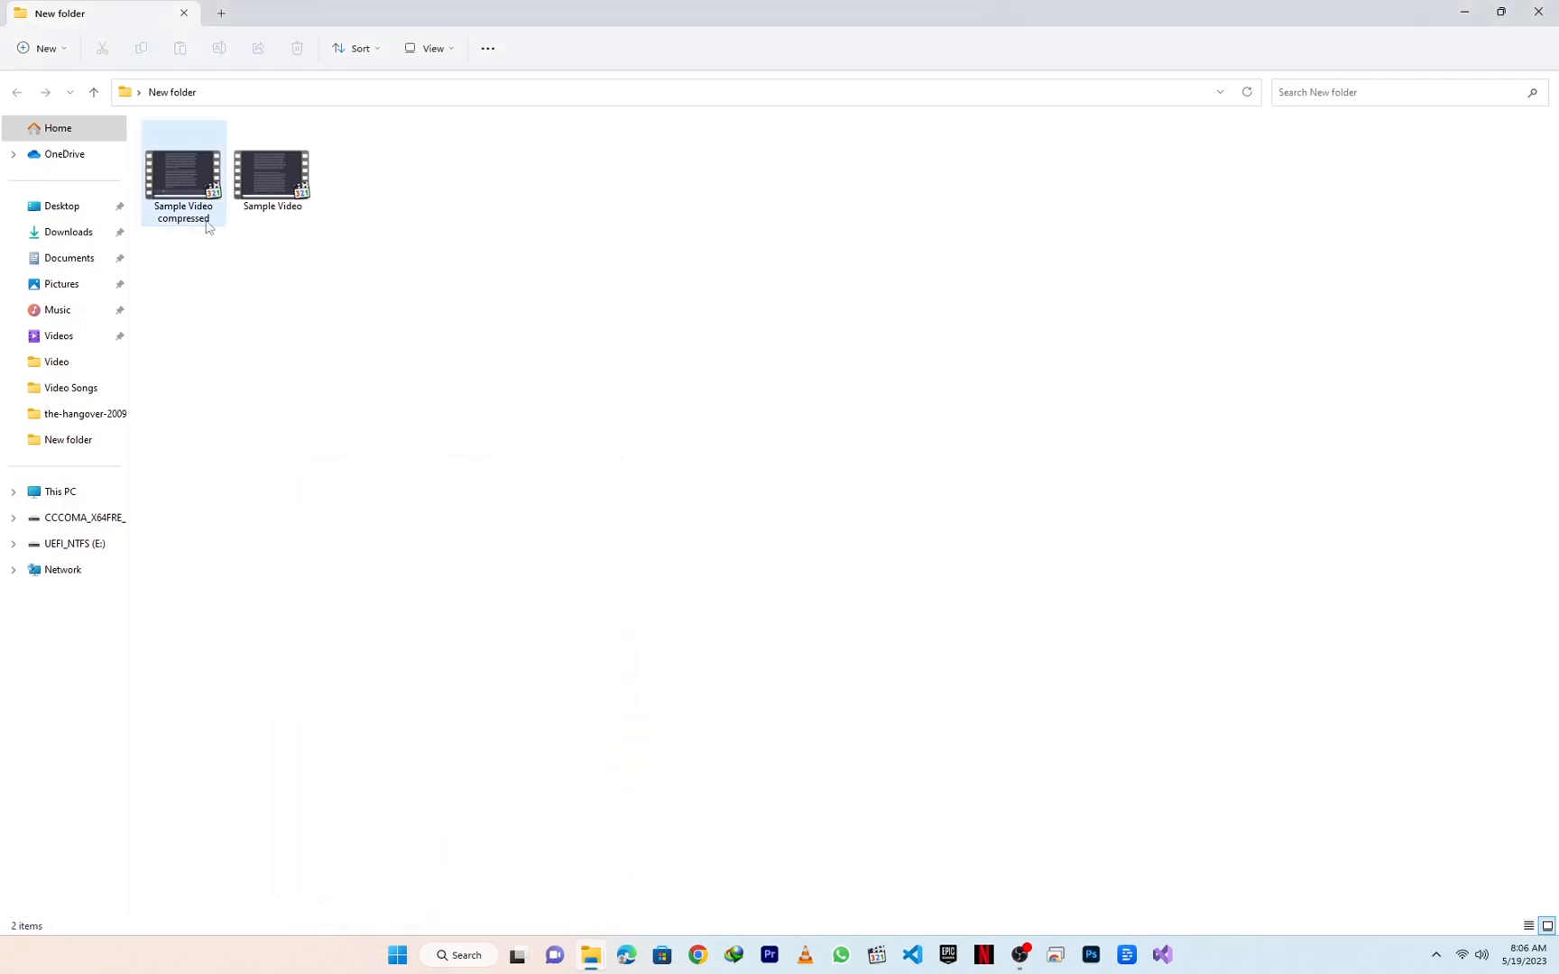
Step: Check the file size in the properties of the original Sample Video for comparison, and close them
click(301, 210)
right_click(301, 210)
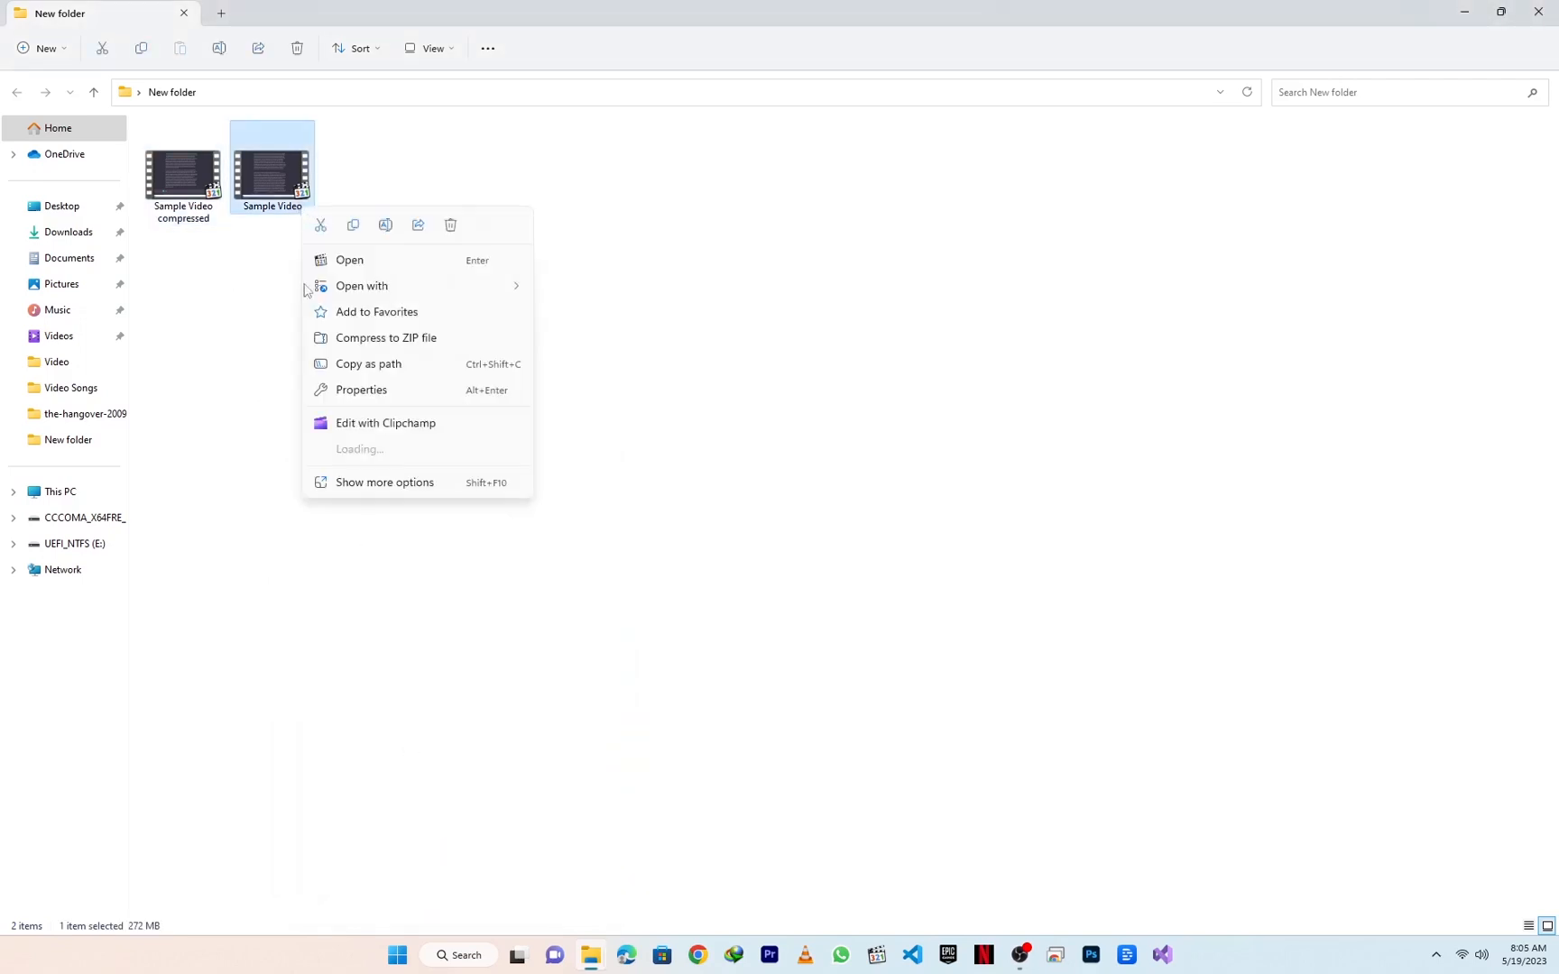
click(452, 491)
click(508, 910)
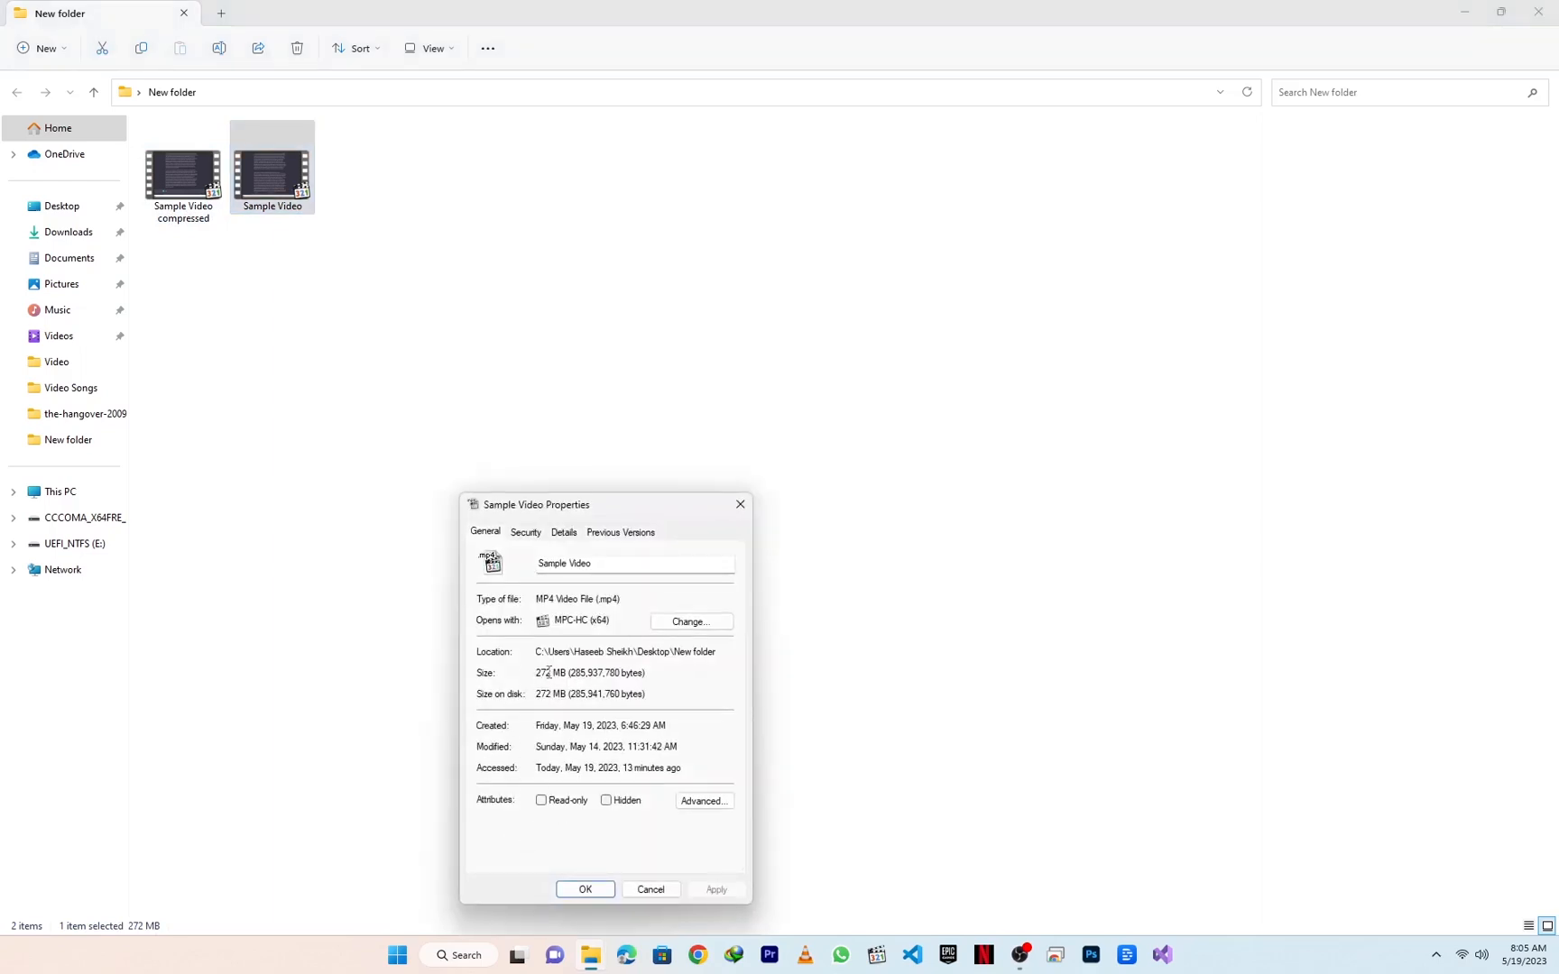
click(602, 893)
Step: Play Sample Video compressed, skip through several points to inspect its picture quality, and close the player
click(200, 209)
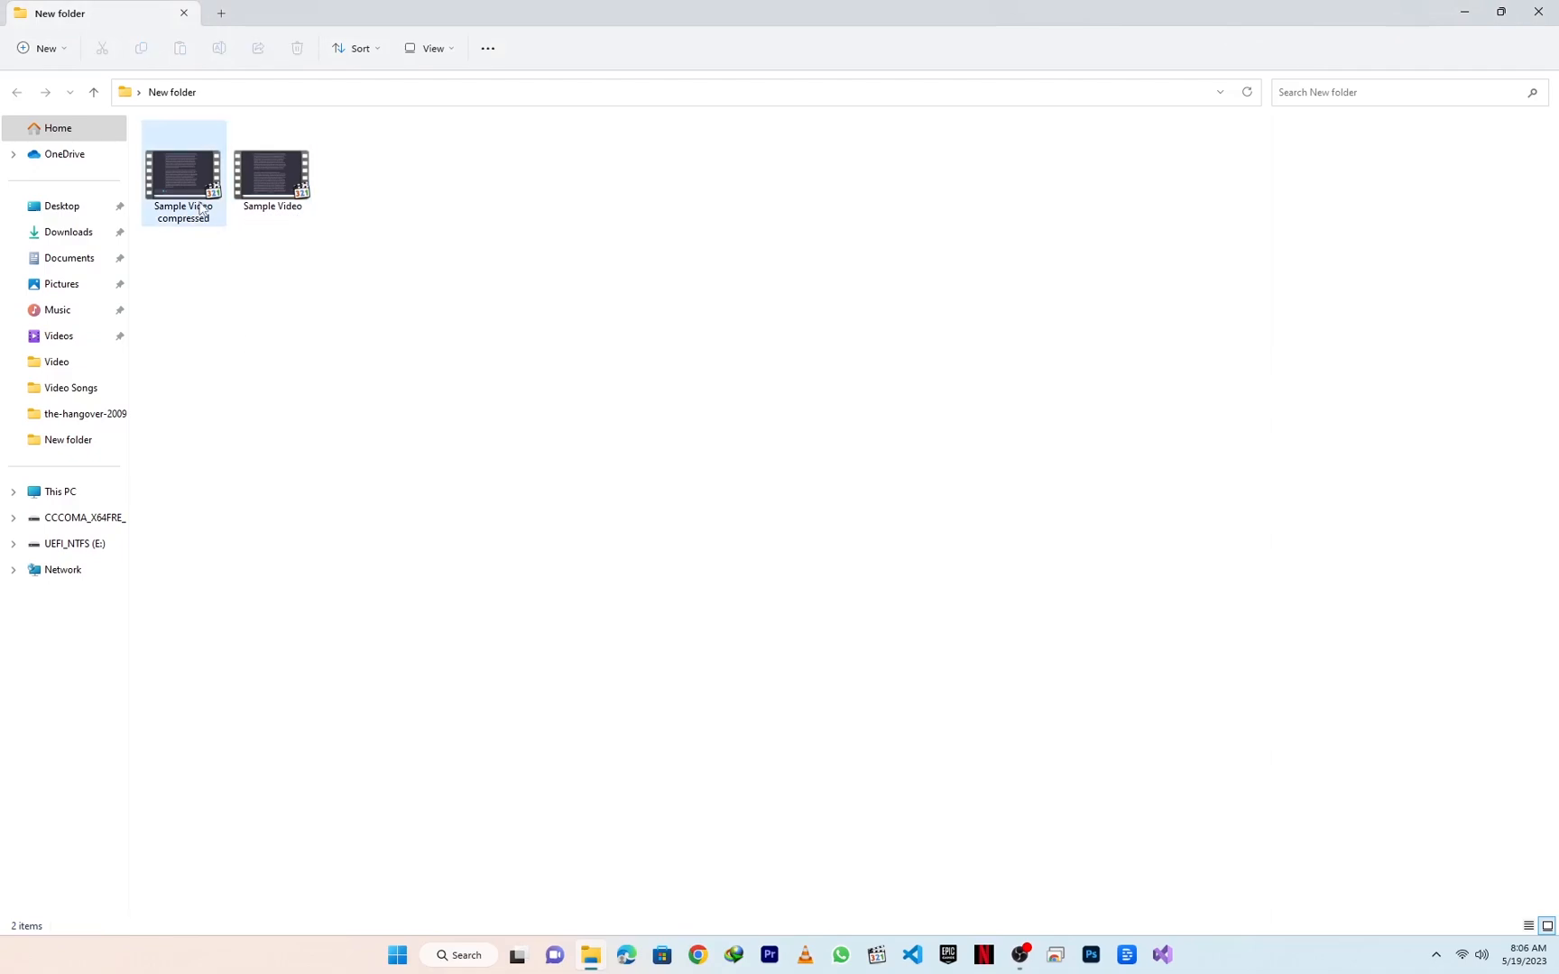
double_click(200, 208)
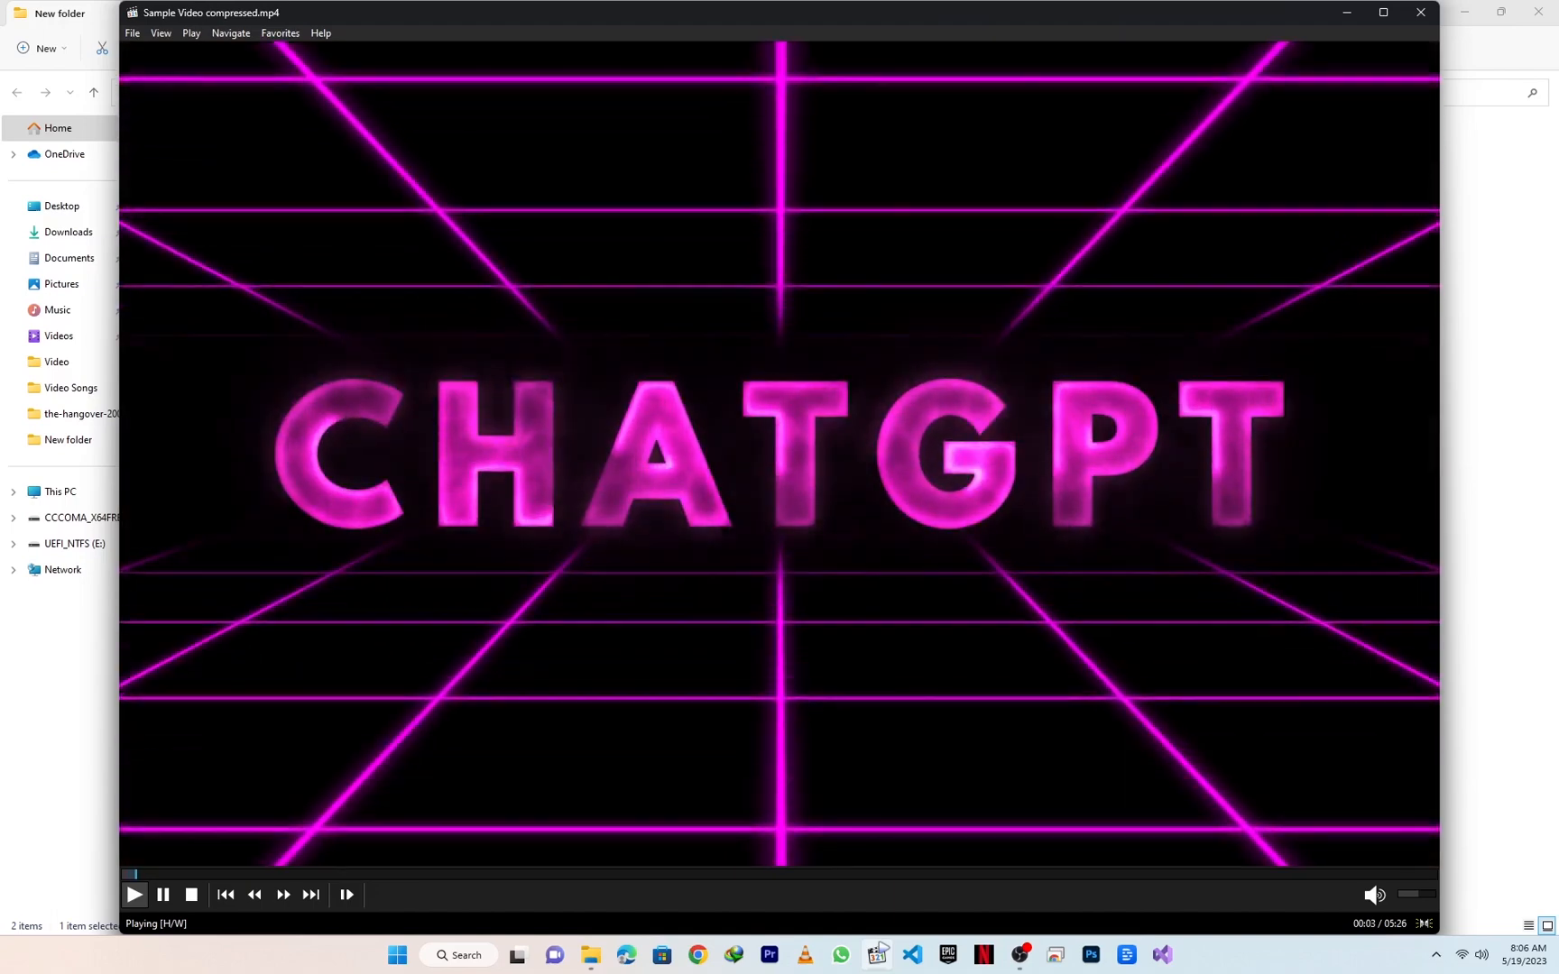
click(447, 874)
click(613, 874)
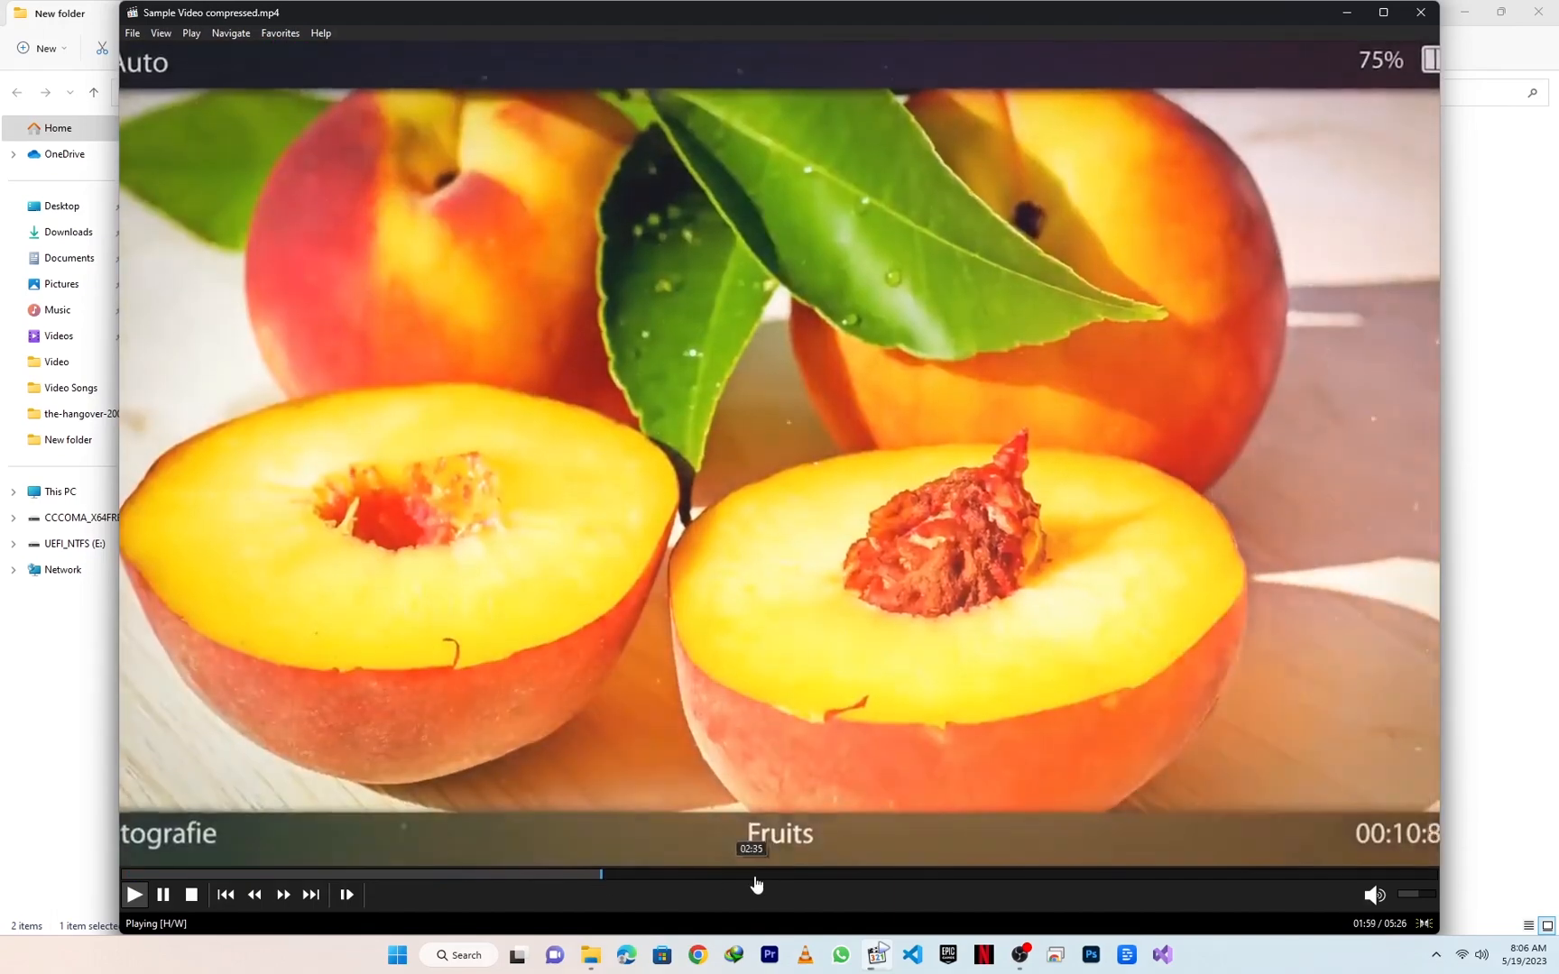
click(763, 874)
click(852, 874)
click(943, 874)
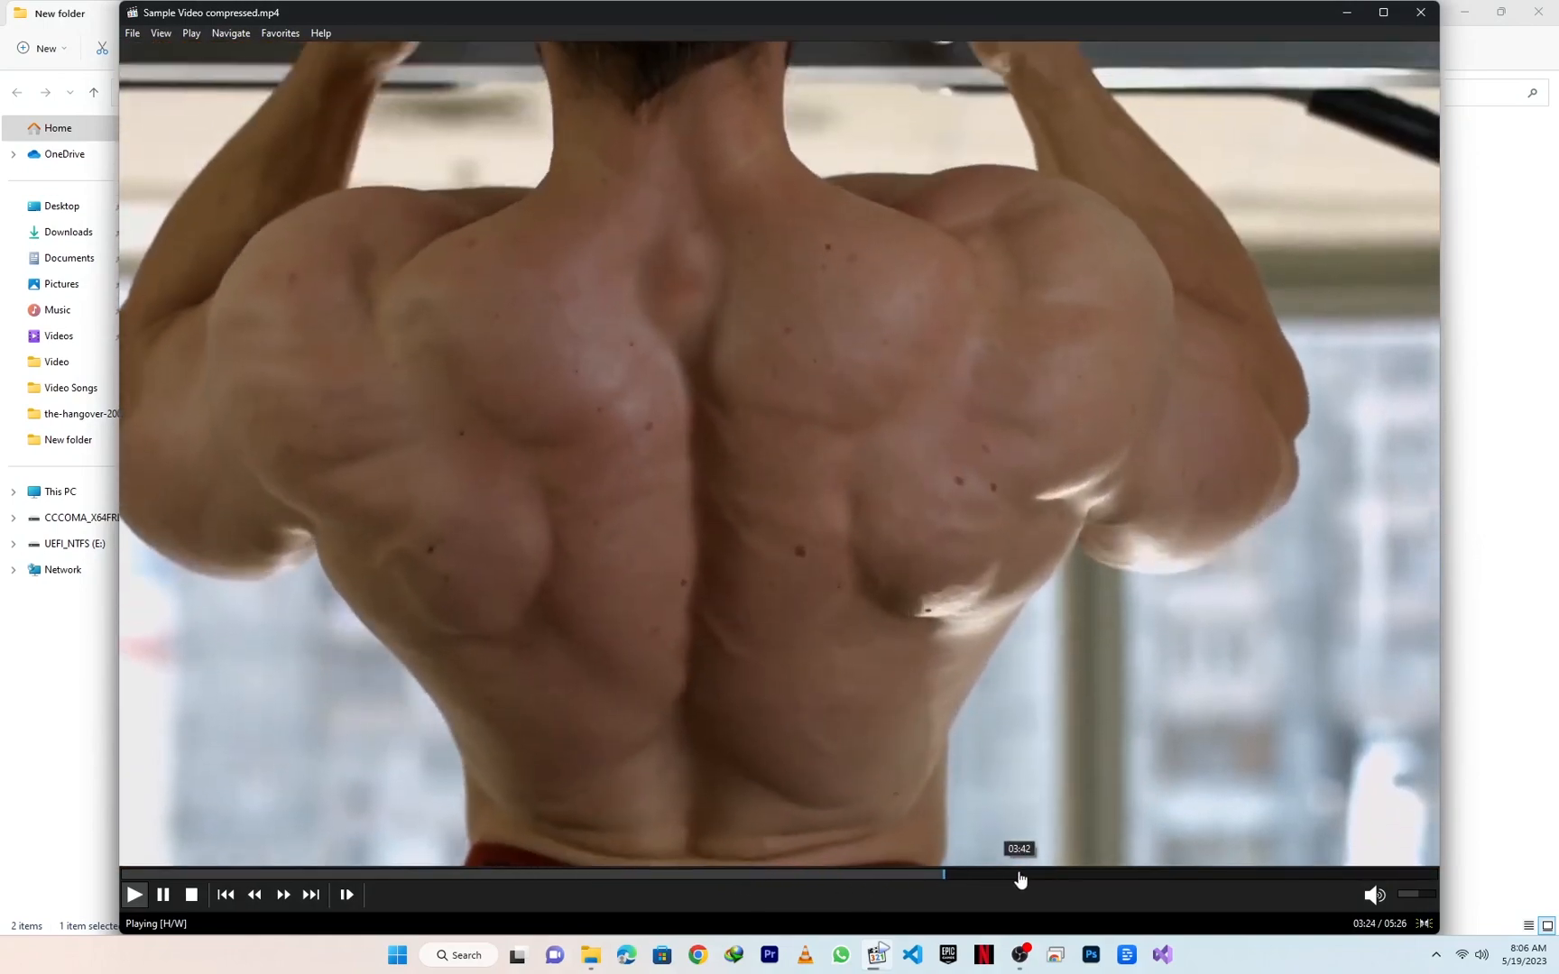
click(1023, 874)
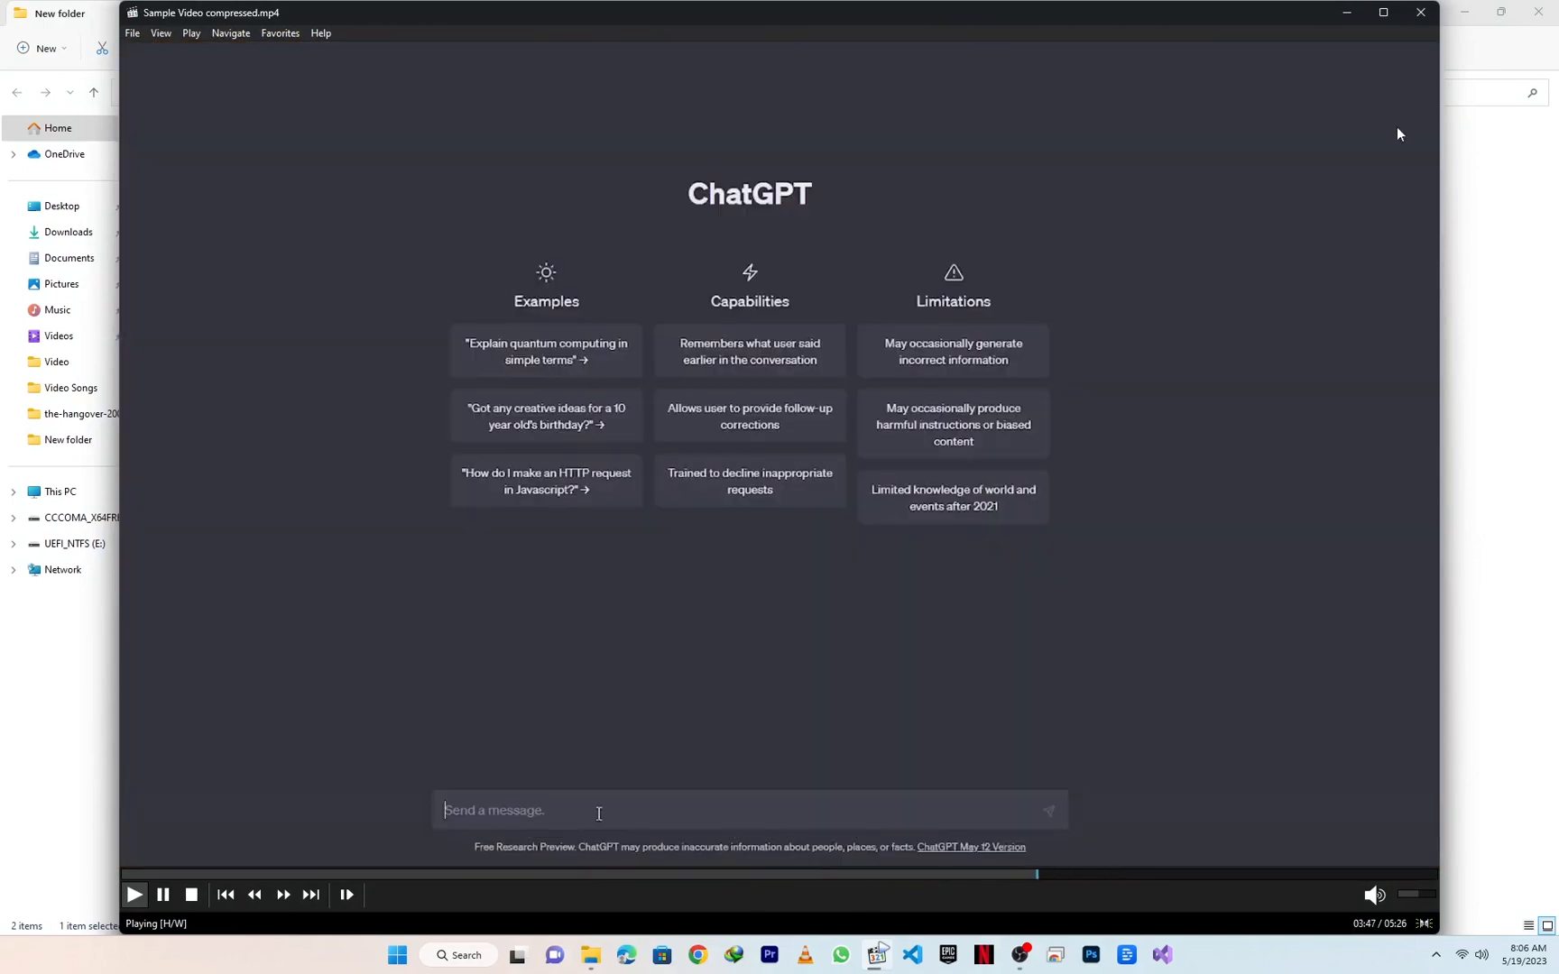
click(1420, 12)
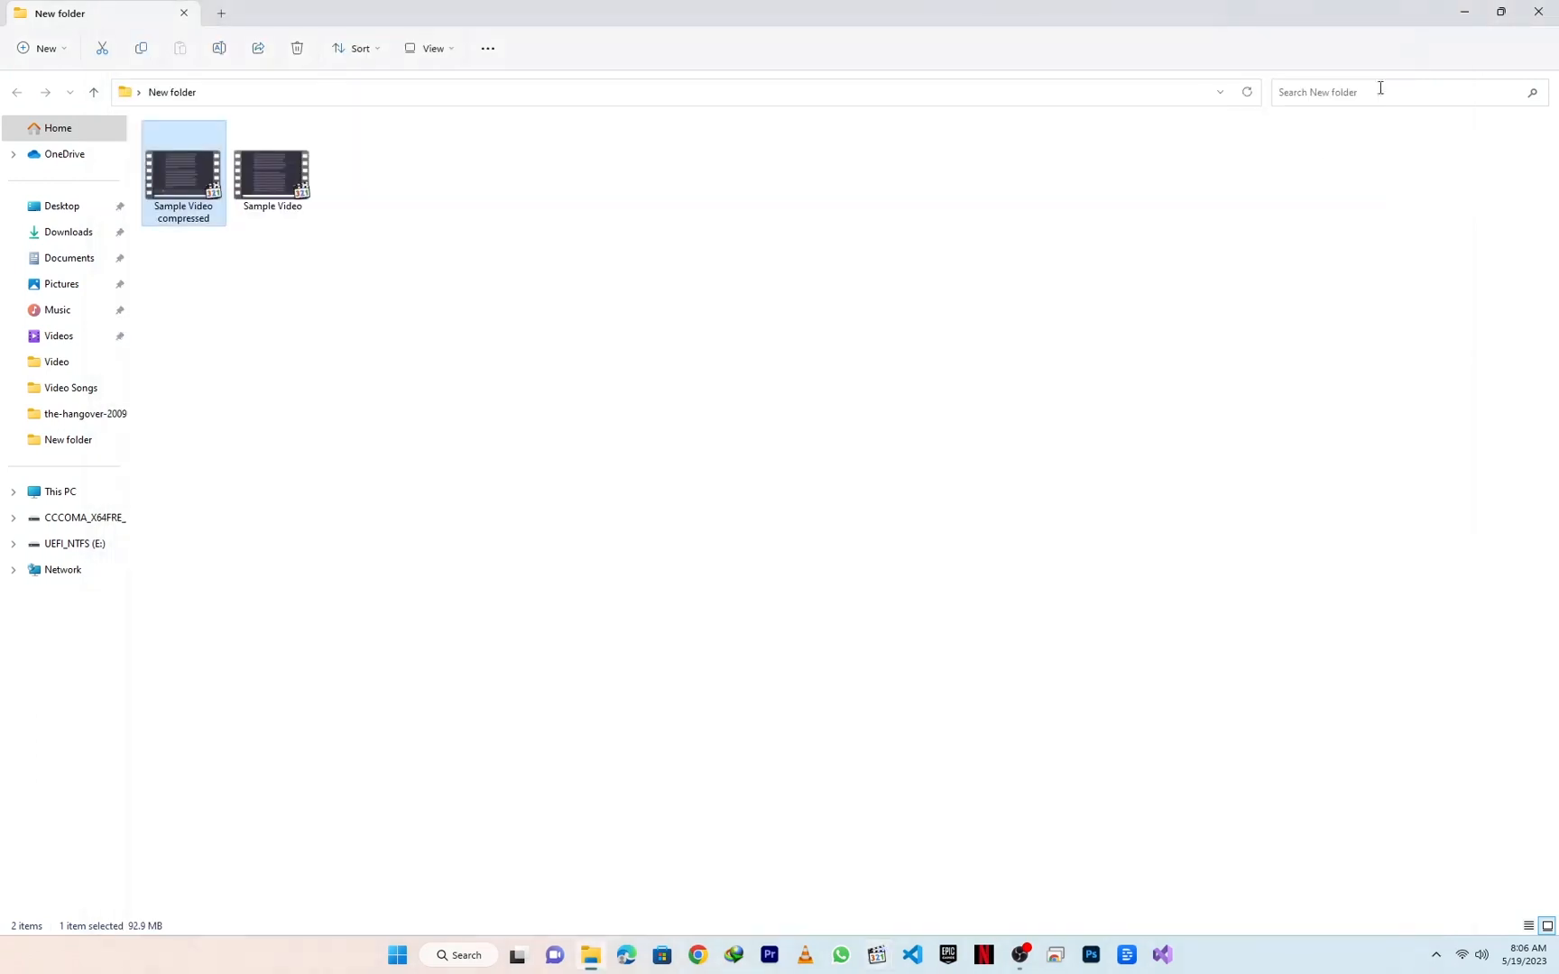